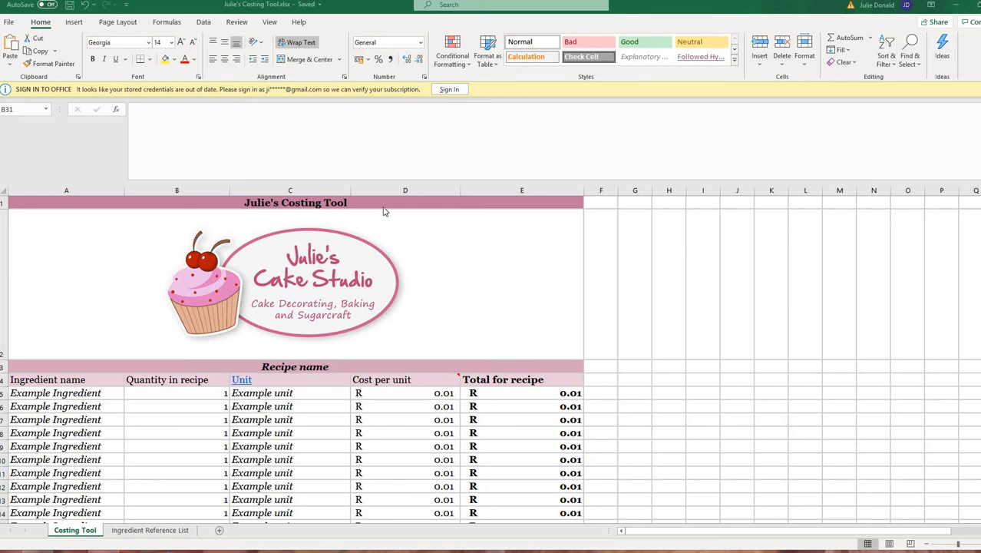
Step: Review the units, ingredient cost and pack quantity entries for flour and butter on the Ingredient Reference List sheet
{"action": "left_click", "coordinate": [334, 269]}
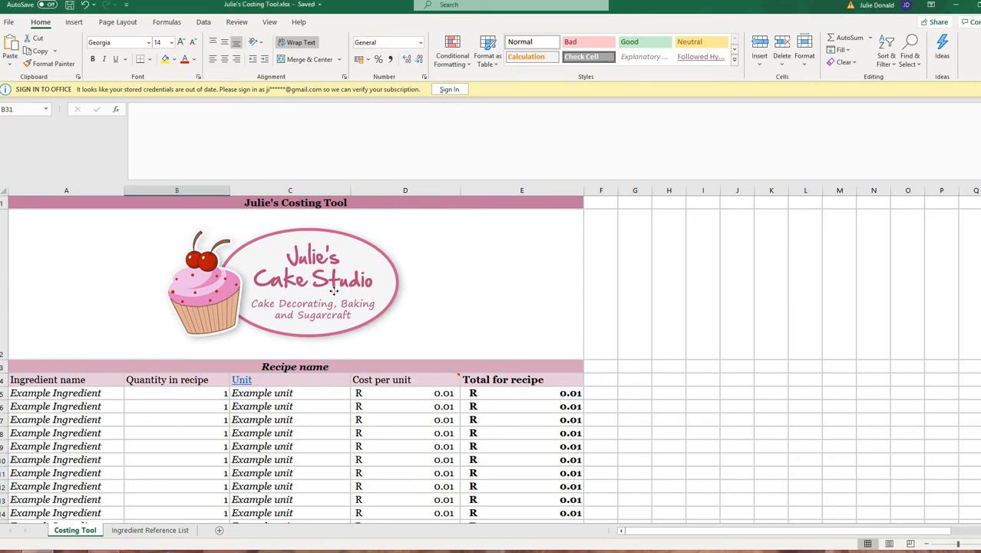
{"action": "left_click", "coordinate": [335, 290]}
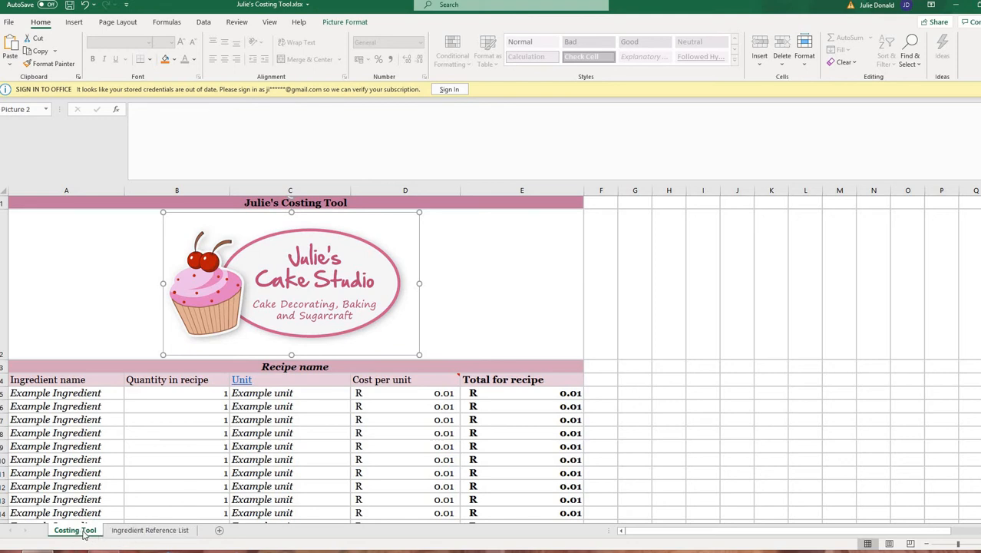
{"action": "left_click", "coordinate": [130, 533]}
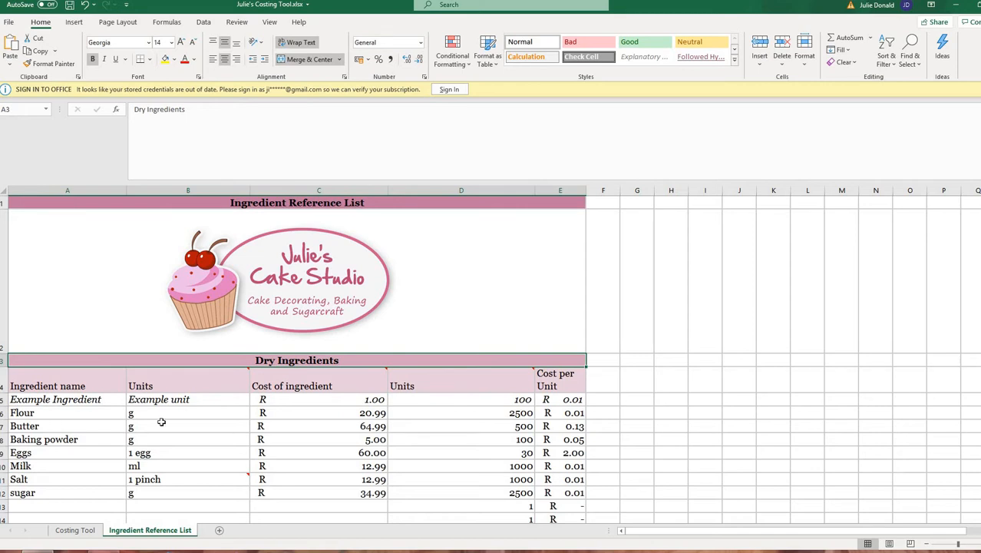
{"action": "left_click", "coordinate": [92, 413]}
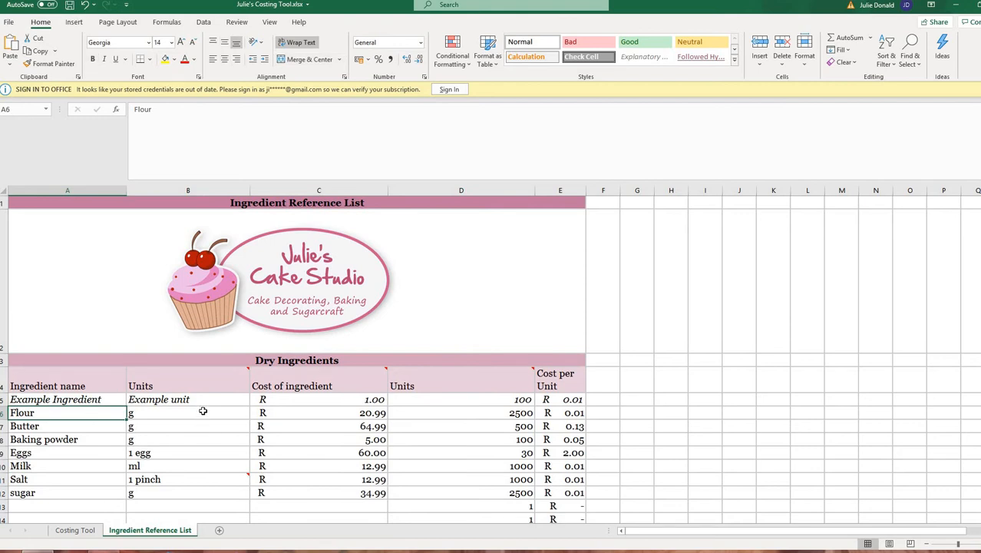
{"action": "left_click", "coordinate": [203, 413]}
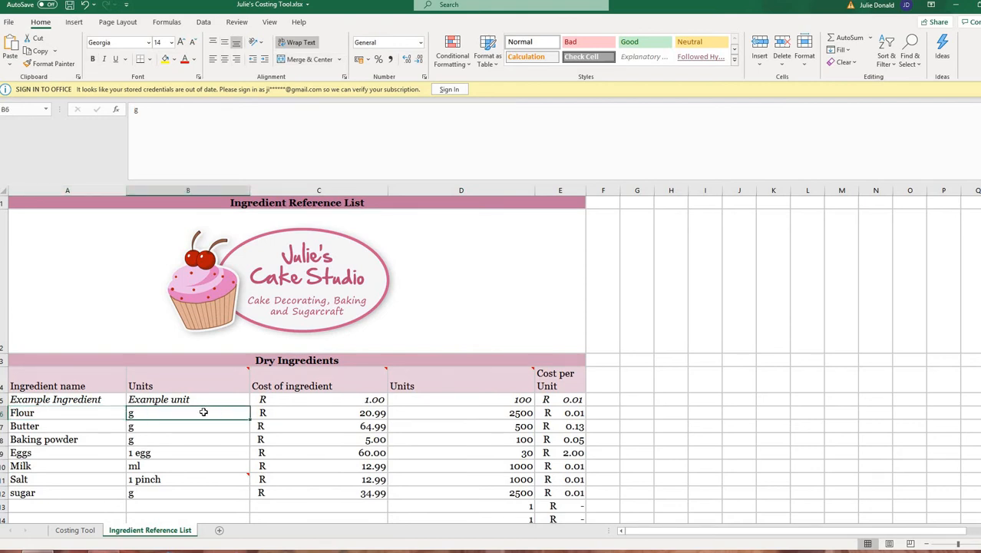
{"action": "left_click", "coordinate": [314, 412]}
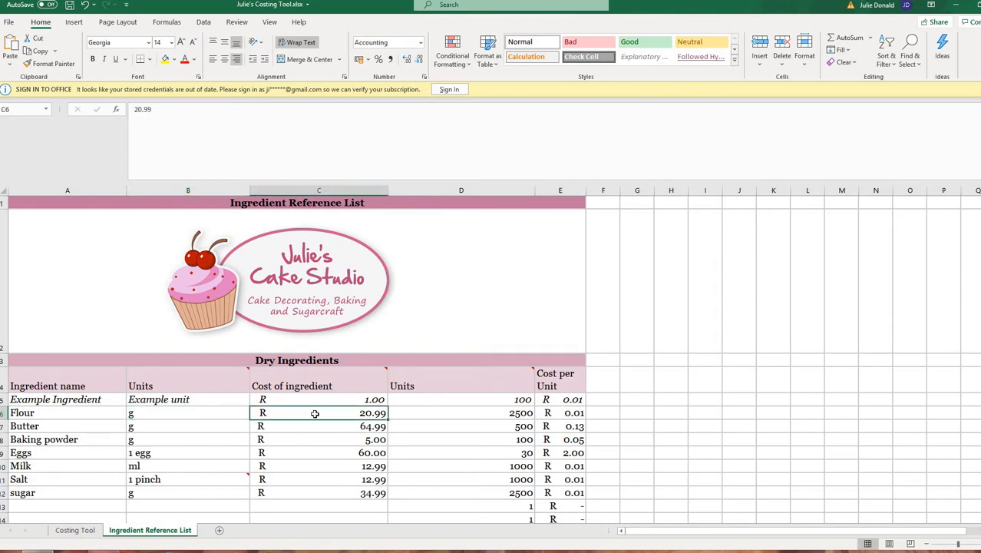
{"action": "left_click", "coordinate": [476, 413]}
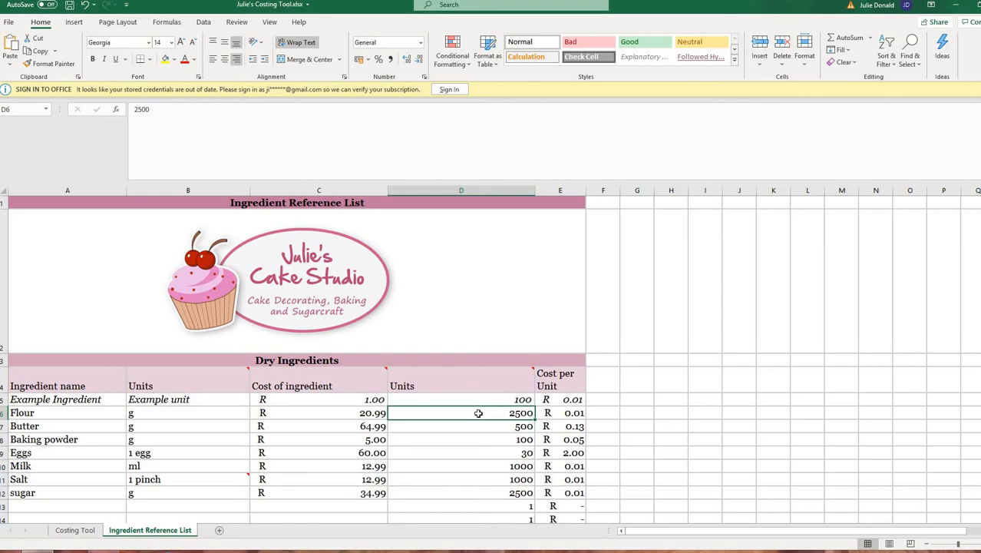
{"action": "left_click", "coordinate": [177, 427]}
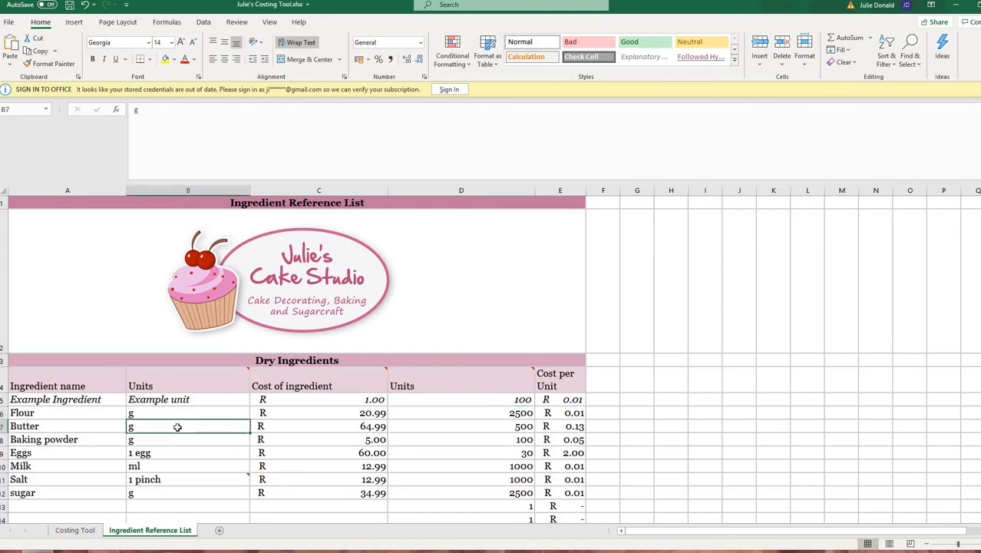
{"action": "left_click", "coordinate": [488, 430]}
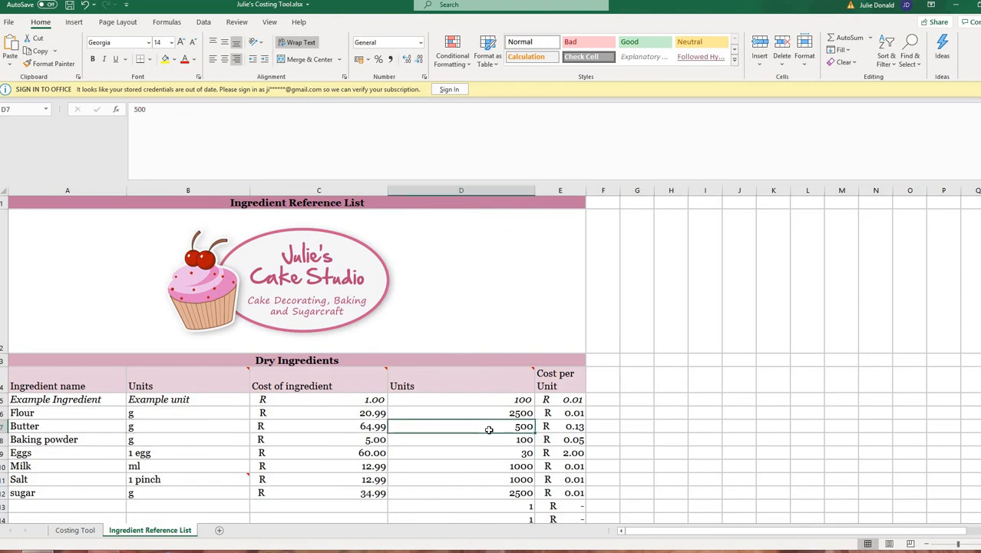
{"action": "left_click", "coordinate": [351, 430]}
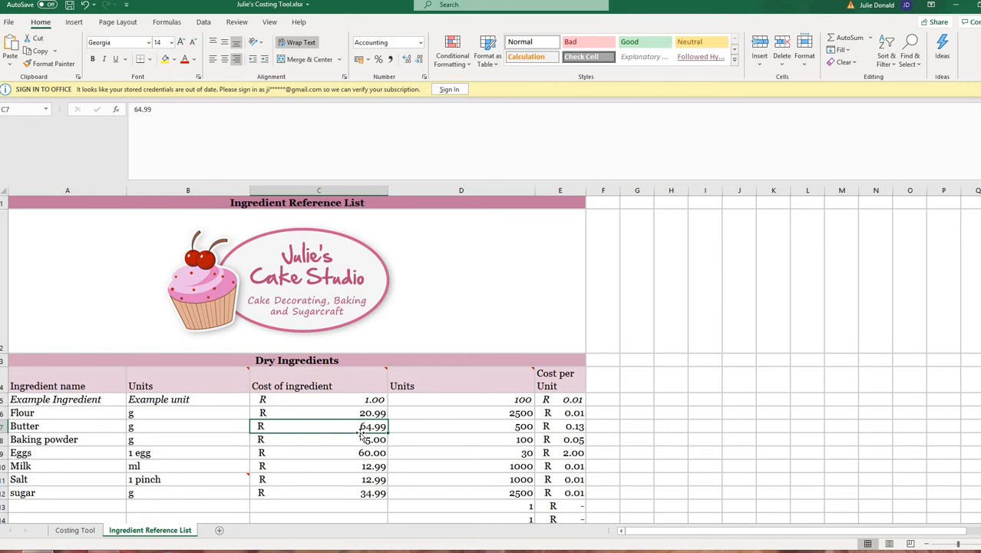
Step: Set the cost of sugar to 38.99 in the Dry Ingredients list
{"action": "left_click", "coordinate": [355, 496]}
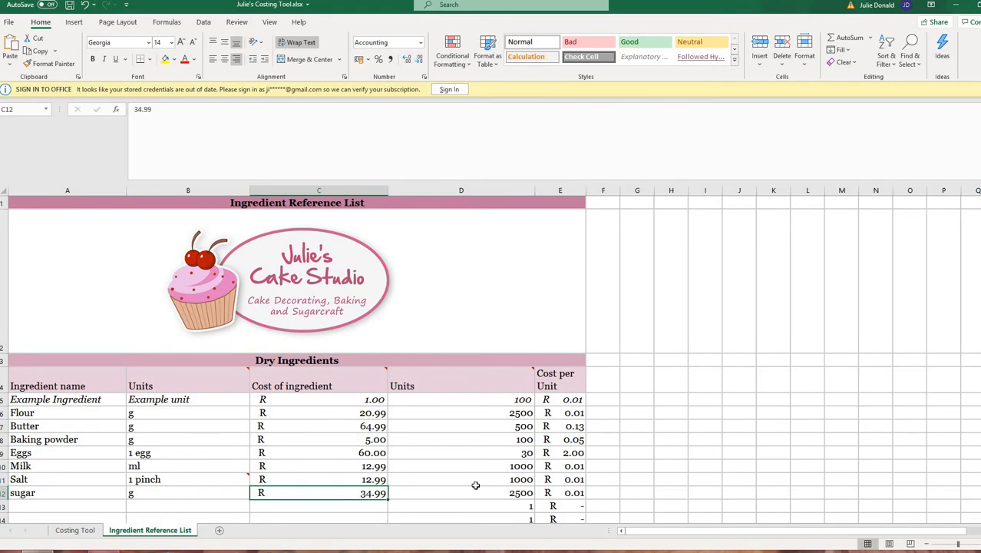
{"action": "left_click", "coordinate": [528, 493]}
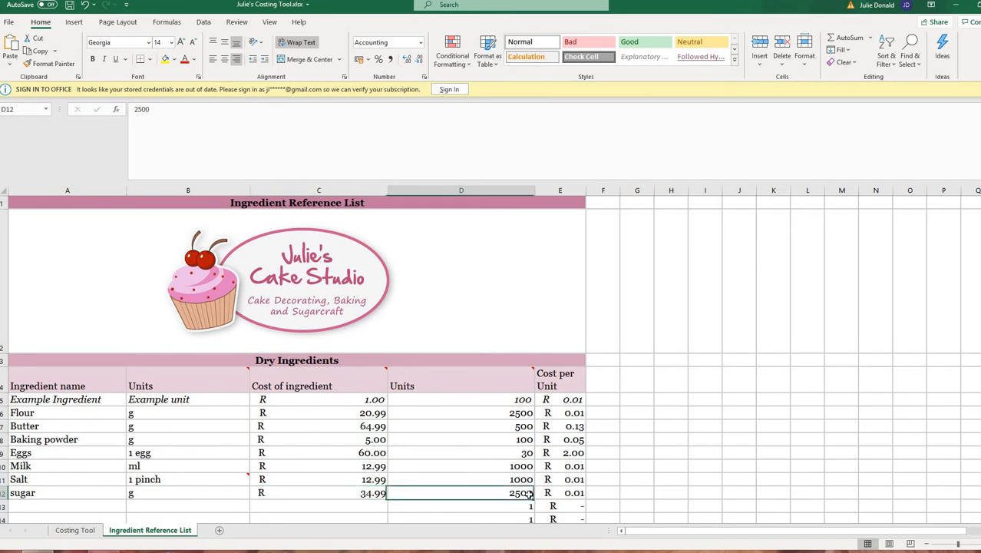
{"action": "left_click", "coordinate": [355, 492]}
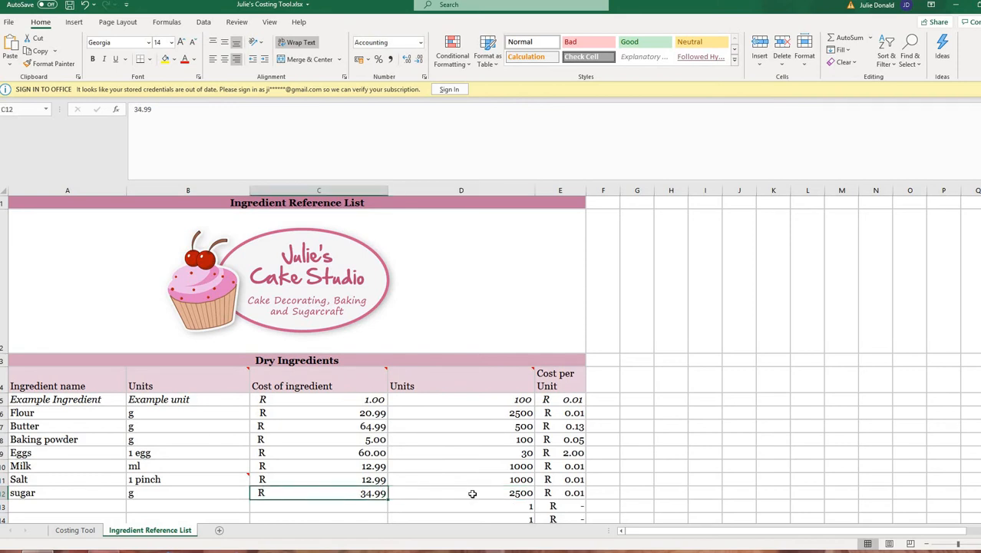
{"action": "type", "text": "38.99"}
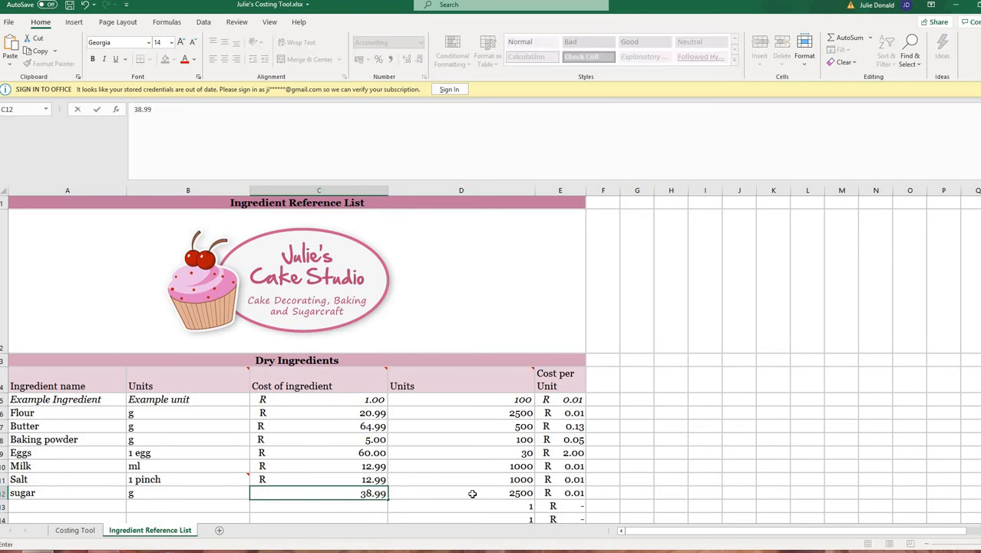
{"action": "key", "text": "Return"}
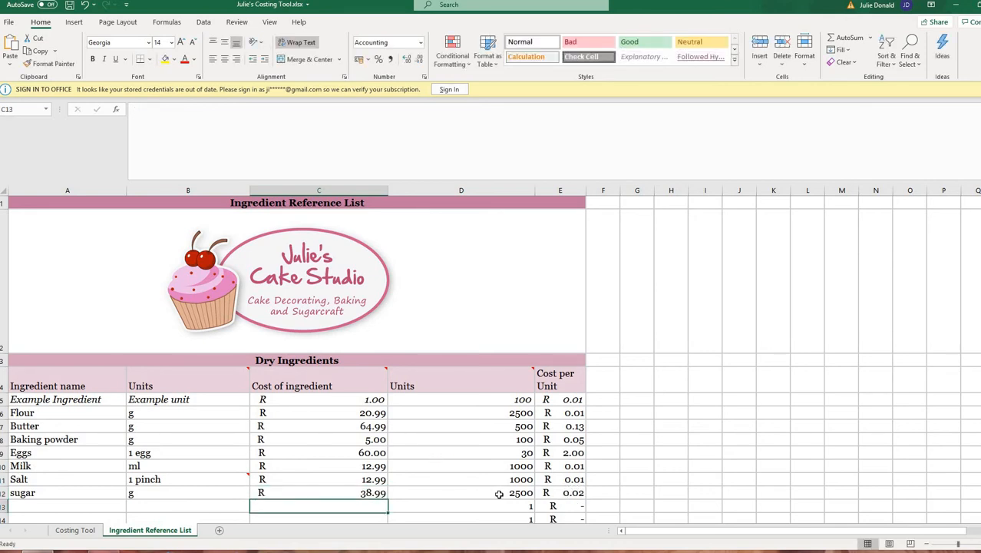
{"action": "left_click", "coordinate": [370, 493]}
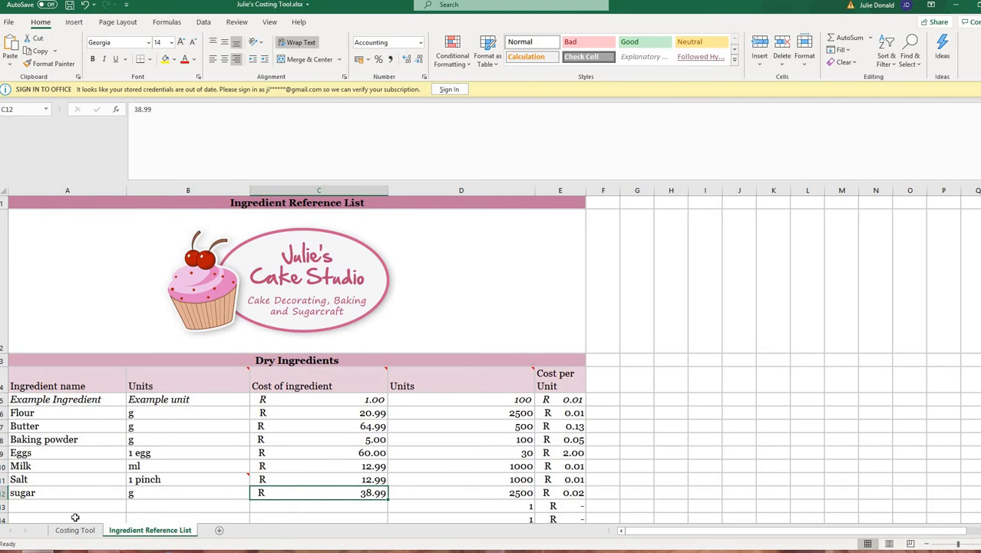
Step: On the Costing Tool sheet, choose Flour as the first recipe ingredient and set its quantity to 250
{"action": "mouse_move", "coordinate": [222, 485]}
{"action": "left_click", "coordinate": [74, 529]}
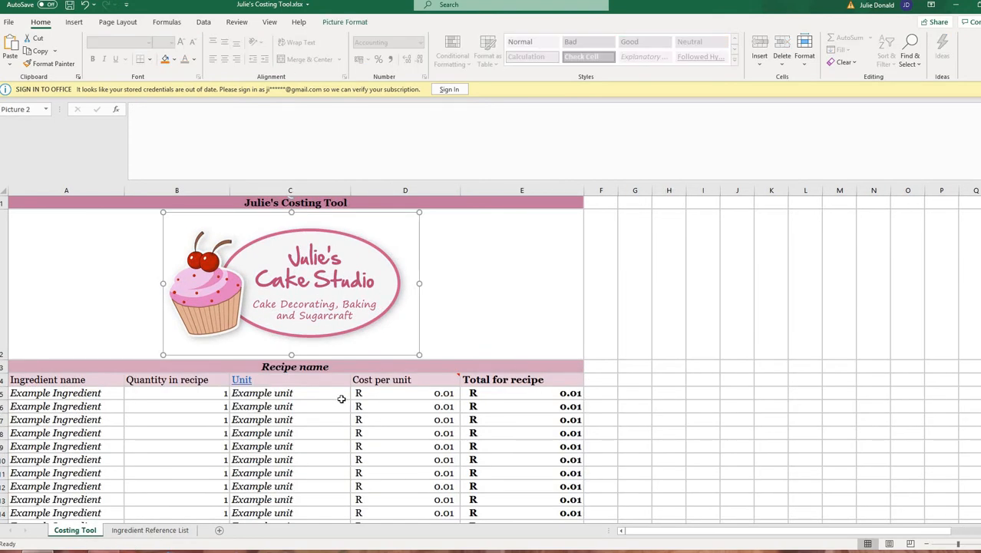
{"action": "scroll", "coordinate": [341, 398], "scroll_direction": "down", "scroll_amount": 1}
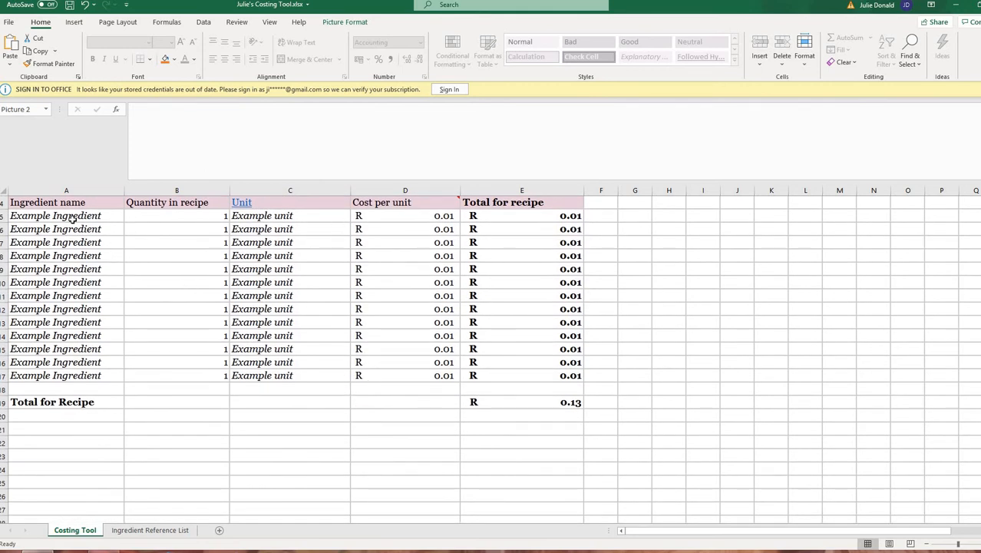
{"action": "left_click", "coordinate": [71, 218]}
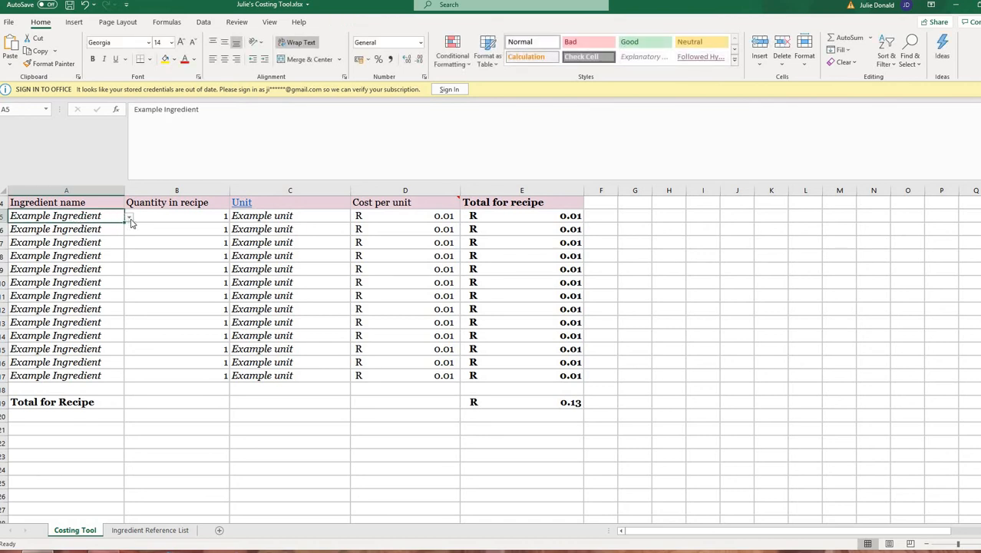
{"action": "left_click", "coordinate": [129, 219]}
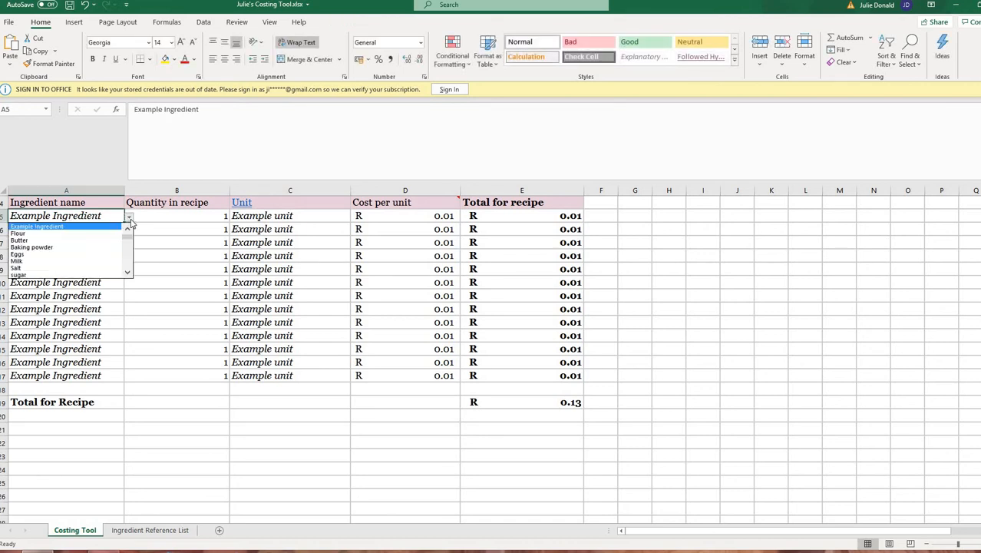
{"action": "left_click", "coordinate": [68, 233]}
{"action": "left_click", "coordinate": [211, 221]}
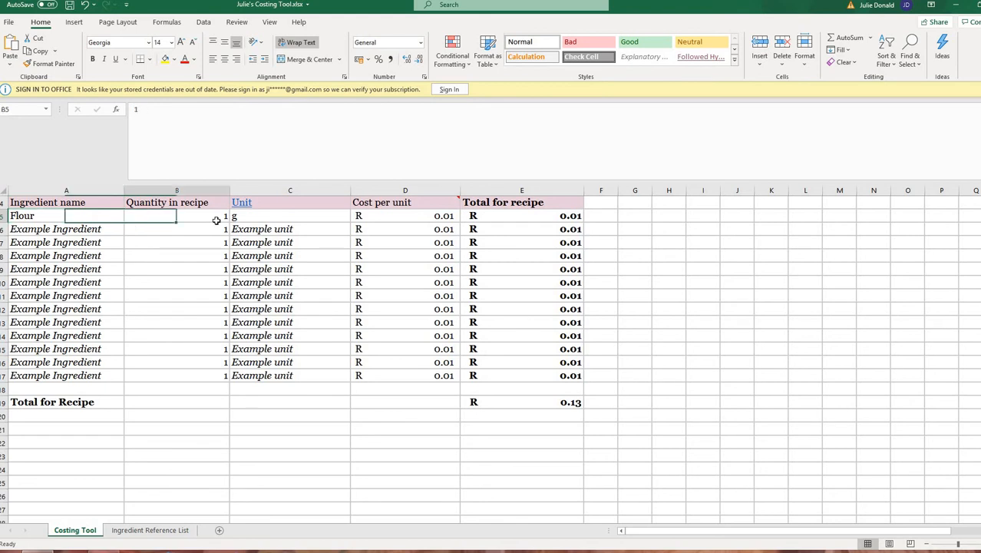
{"action": "type", "text": "250"}
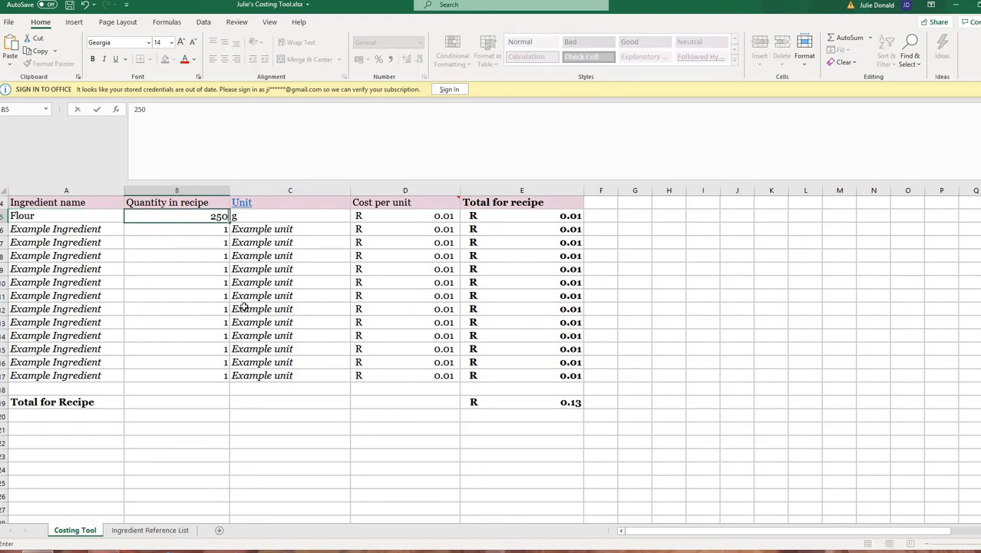
{"action": "key", "text": "Return"}
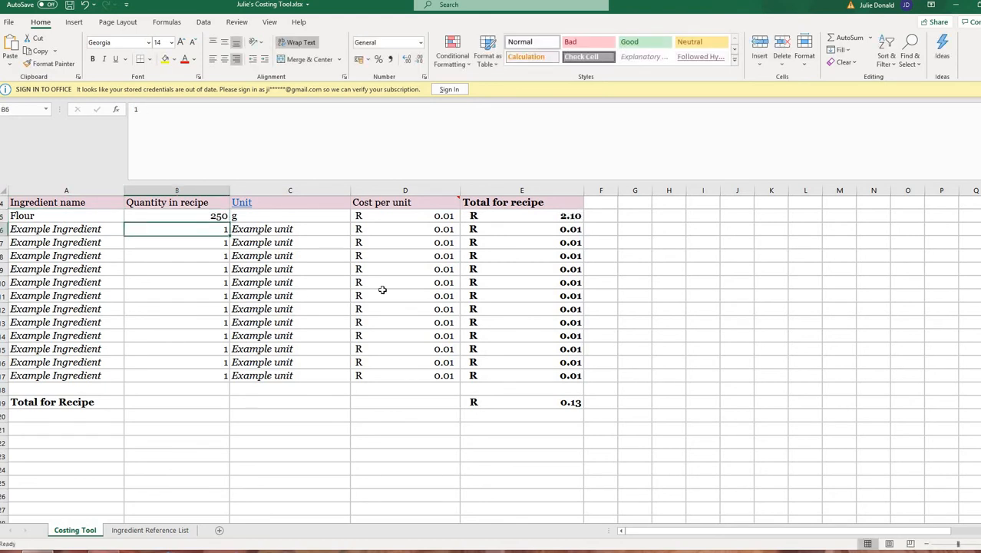
{"action": "left_click", "coordinate": [496, 216]}
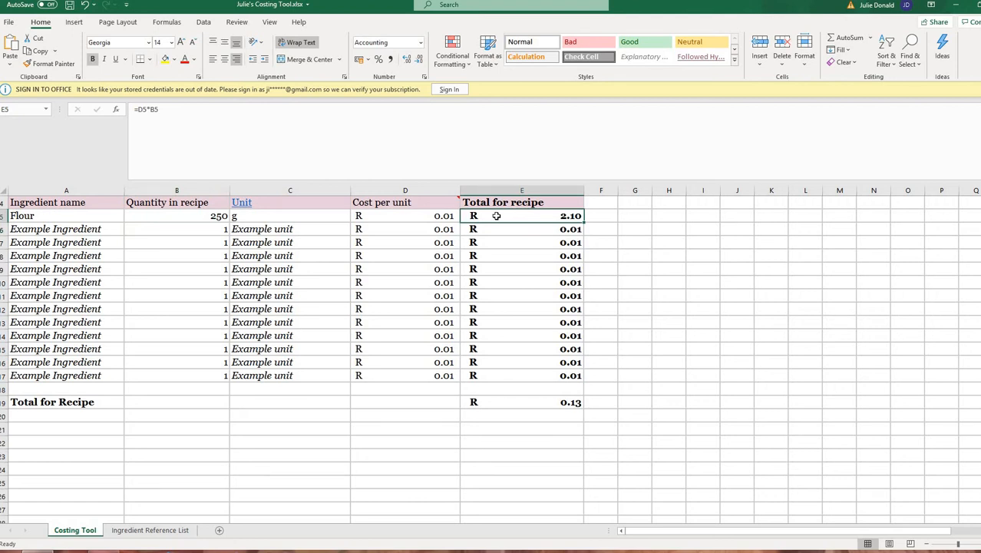
Step: Choose Eggs as the second recipe ingredient in row 6 and set its quantity to 3
{"action": "left_click", "coordinate": [91, 231]}
{"action": "left_click", "coordinate": [129, 232]}
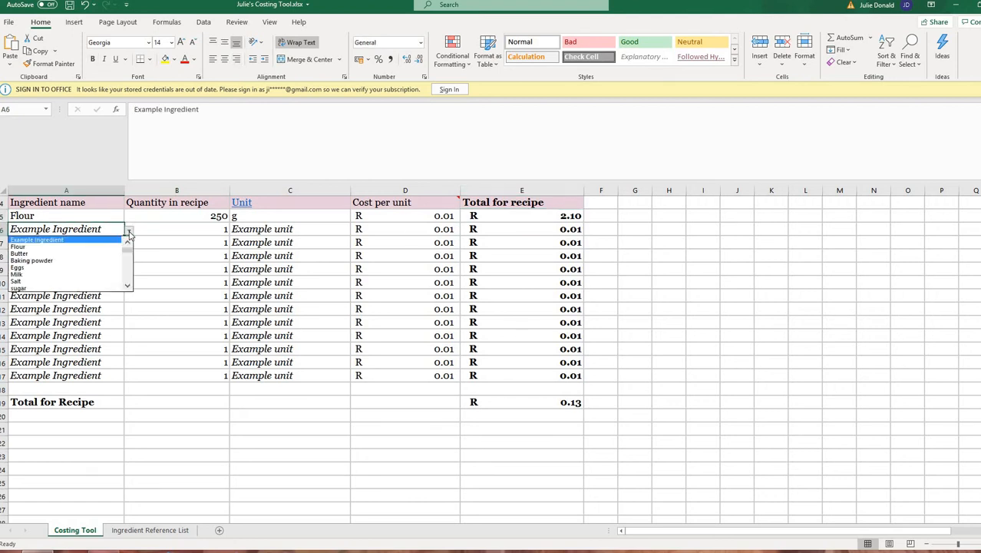
{"action": "left_click", "coordinate": [19, 268]}
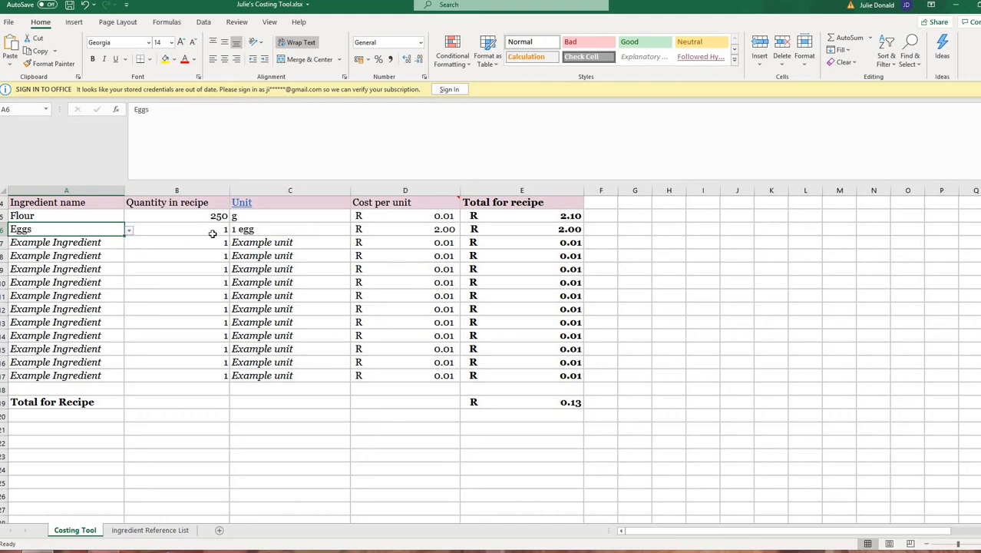
{"action": "left_click", "coordinate": [427, 232]}
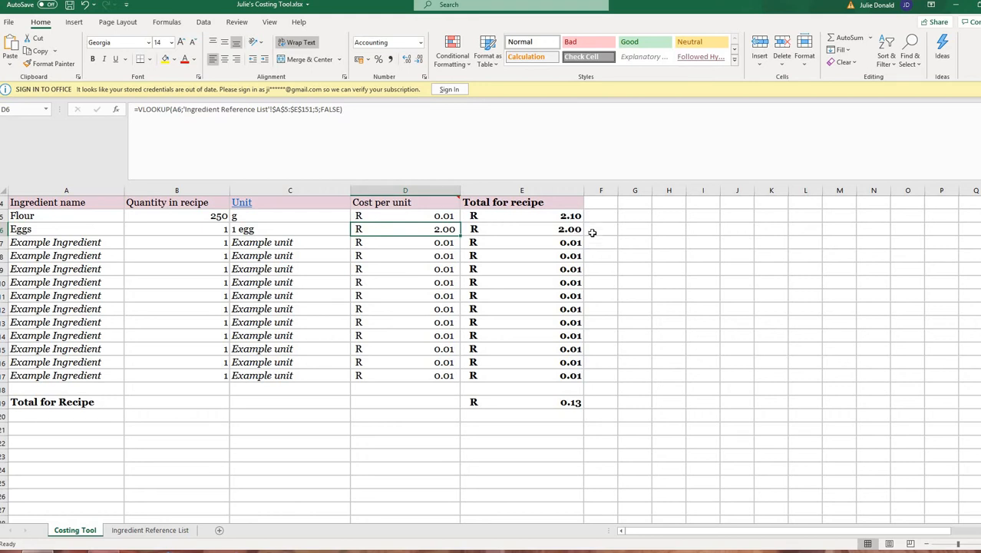
{"action": "left_click", "coordinate": [218, 230]}
{"action": "type", "text": "3"}
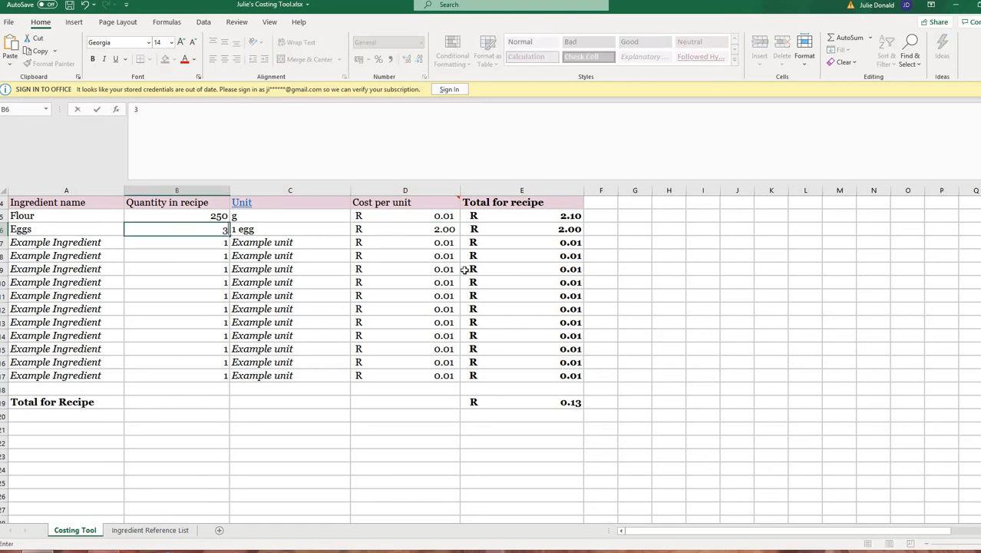
{"action": "left_click", "coordinate": [538, 255]}
{"action": "left_click", "coordinate": [550, 230]}
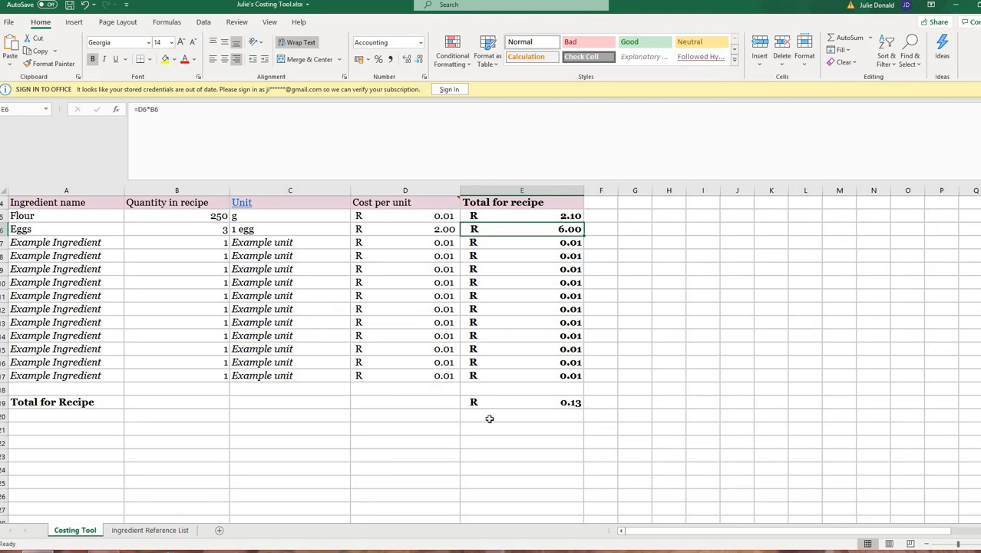
Step: Replace the fixed Total for Recipe value in E19 with an AutoSum of the ingredient totals in E5:E18
{"action": "left_click", "coordinate": [542, 406]}
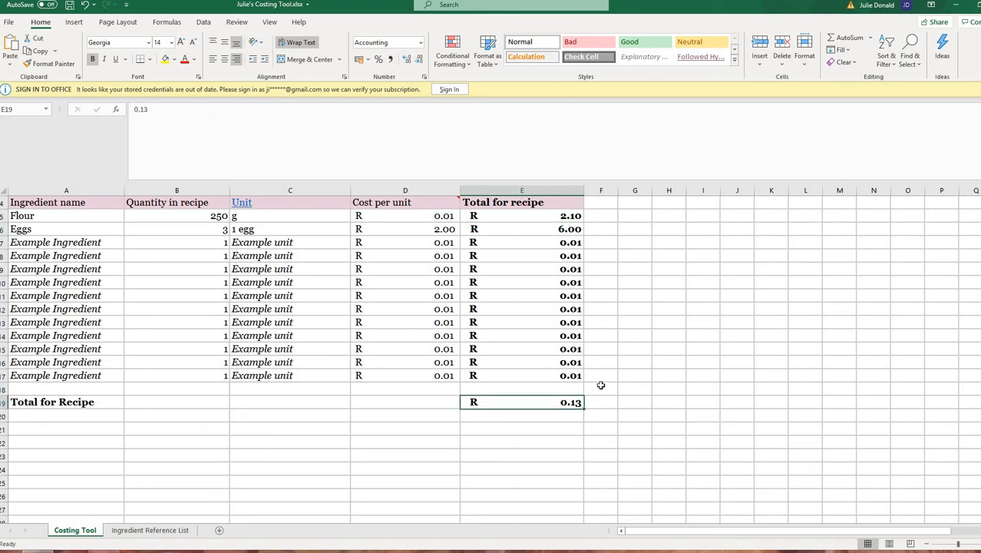
{"action": "key", "text": "BackSpace"}
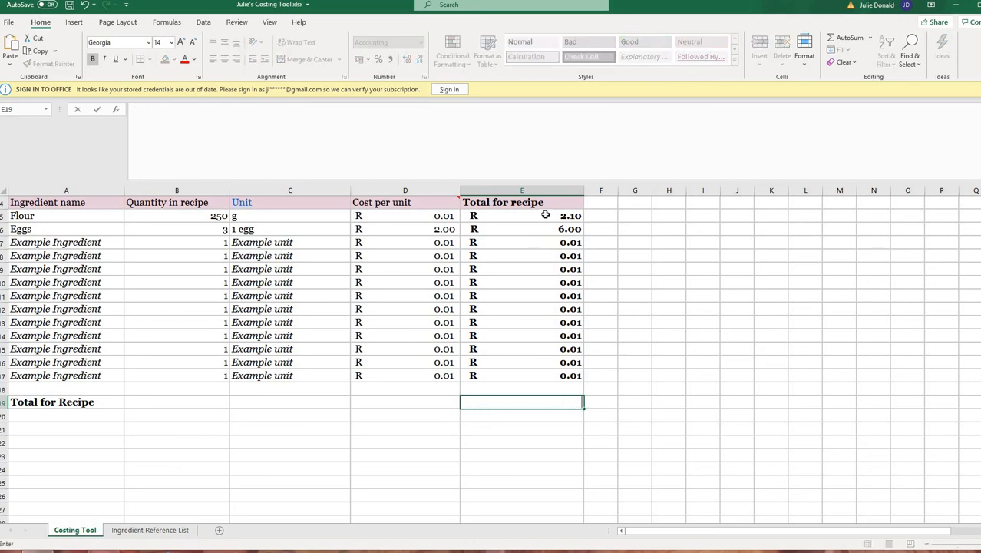
{"action": "left_click_drag", "start_coordinate": [545, 214], "coordinate": [535, 405]}
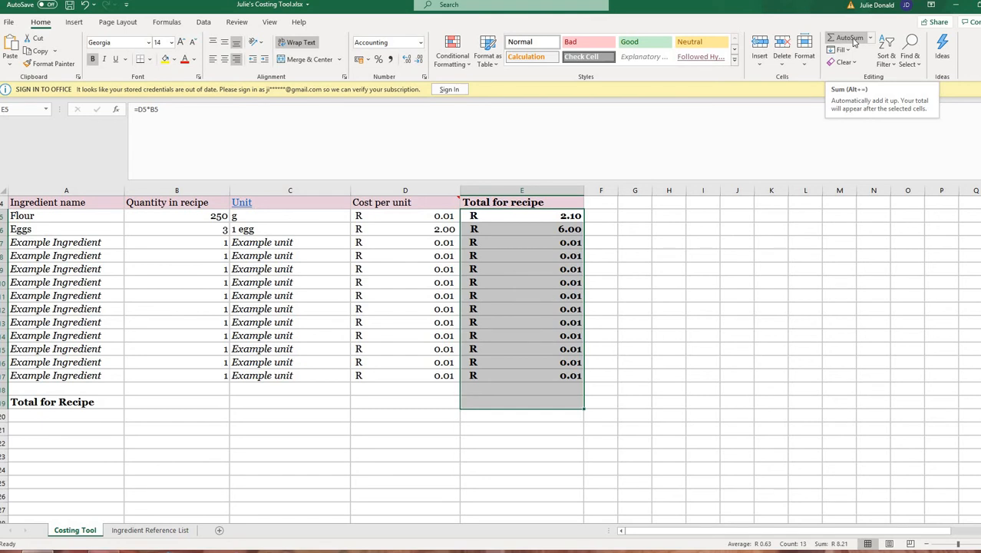
{"action": "left_click", "coordinate": [853, 41]}
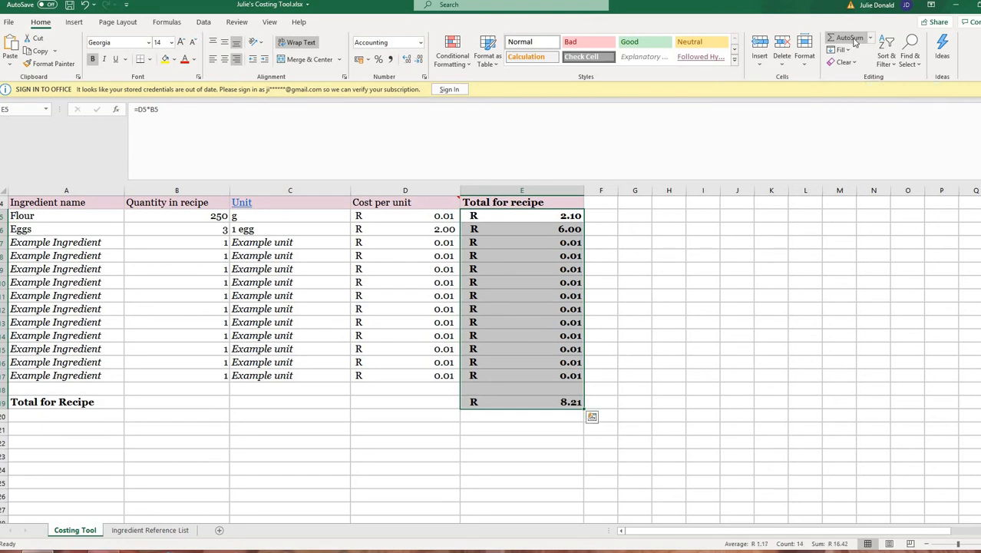
{"action": "left_click", "coordinate": [546, 402]}
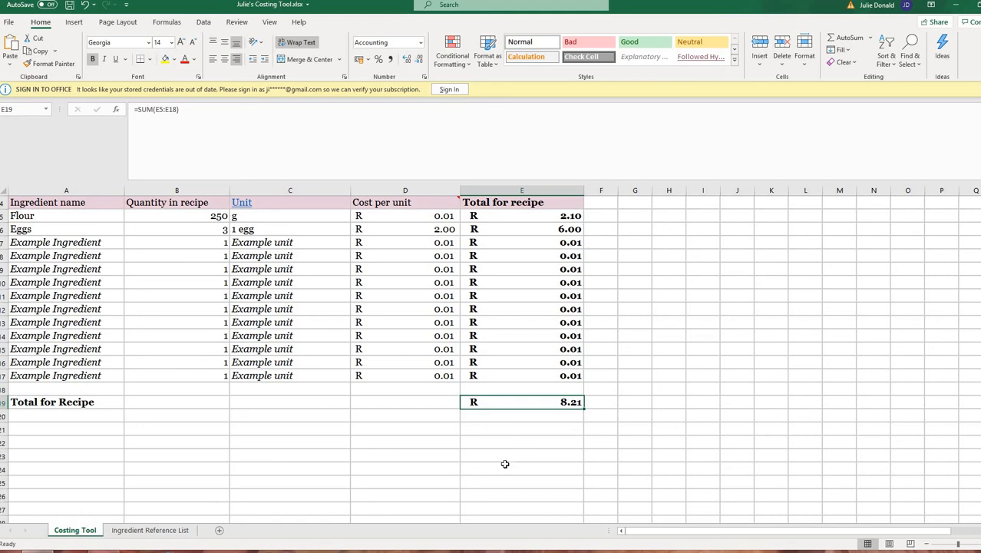
{"action": "scroll", "coordinate": [502, 455], "scroll_direction": "up", "scroll_amount": 1}
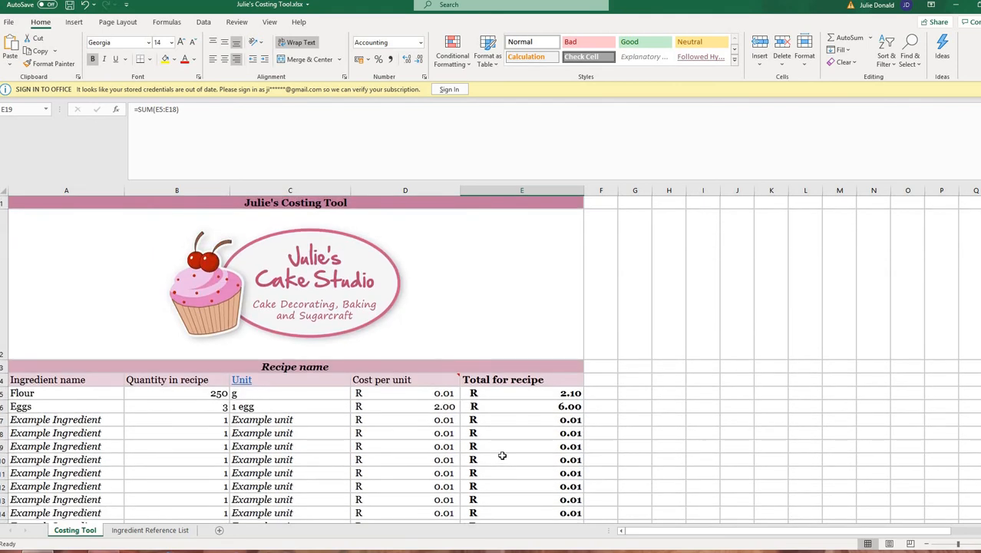
Step: Replace the recipe name heading in row 3 of the Costing Tool sheet with Cake
{"action": "scroll", "coordinate": [503, 455], "scroll_direction": "down", "scroll_amount": 2}
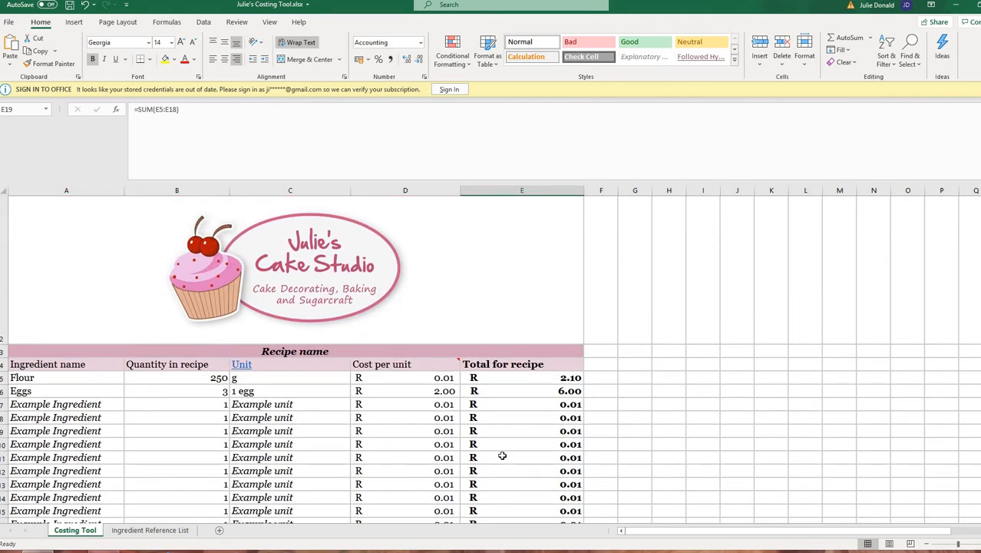
{"action": "scroll", "coordinate": [504, 449], "scroll_direction": "up", "scroll_amount": 2}
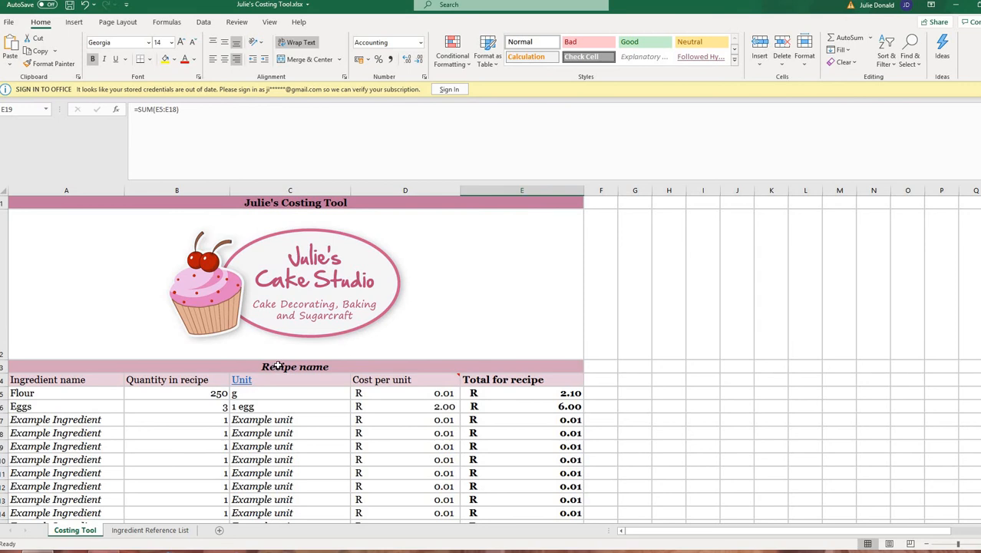
{"action": "left_click", "coordinate": [279, 366]}
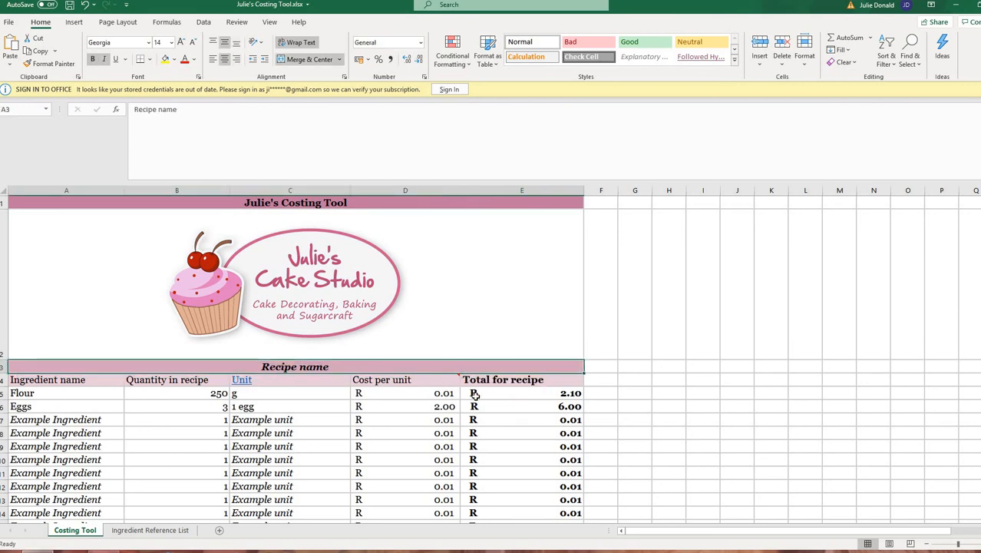
{"action": "type", "text": "Cake"}
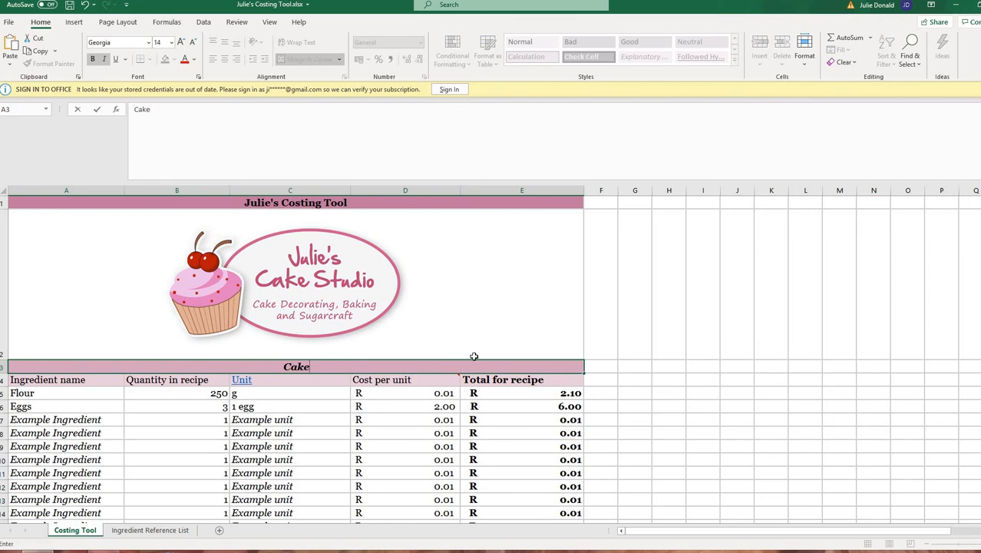
{"action": "scroll", "coordinate": [473, 357], "scroll_direction": "down", "scroll_amount": 1}
{"action": "scroll", "coordinate": [318, 367], "scroll_direction": "up", "scroll_amount": 1}
{"action": "scroll", "coordinate": [227, 369], "scroll_direction": "down", "scroll_amount": 1}
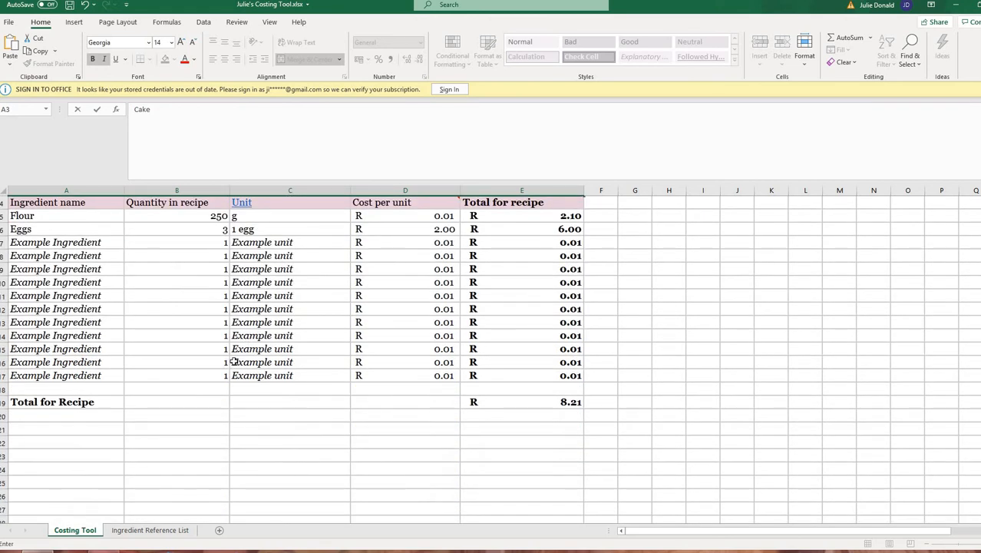
{"action": "scroll", "coordinate": [228, 365], "scroll_direction": "up", "scroll_amount": 1}
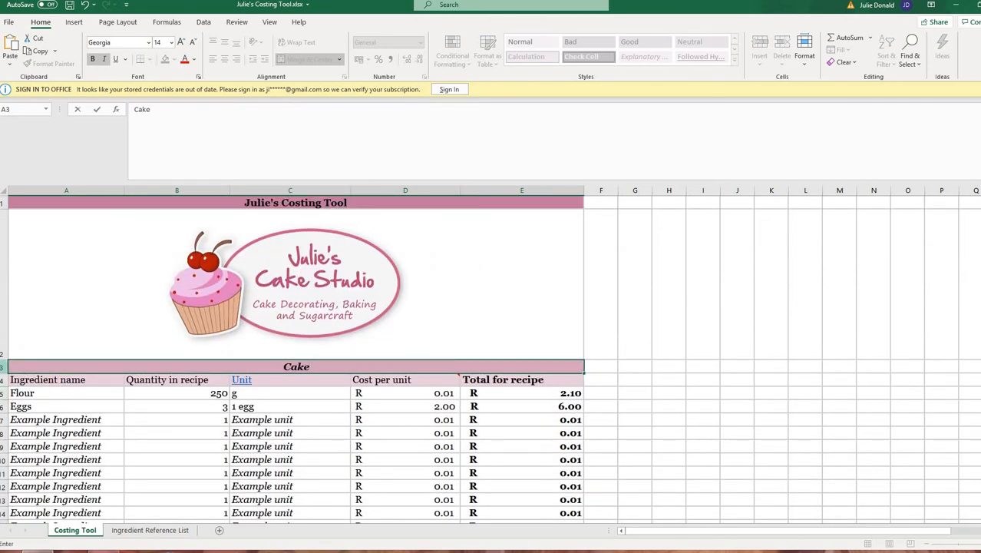
Step: Copy the whole Cake recipe block in rows 3 to 19 and insert the copied rows at row 21
{"action": "left_click", "coordinate": [4, 366]}
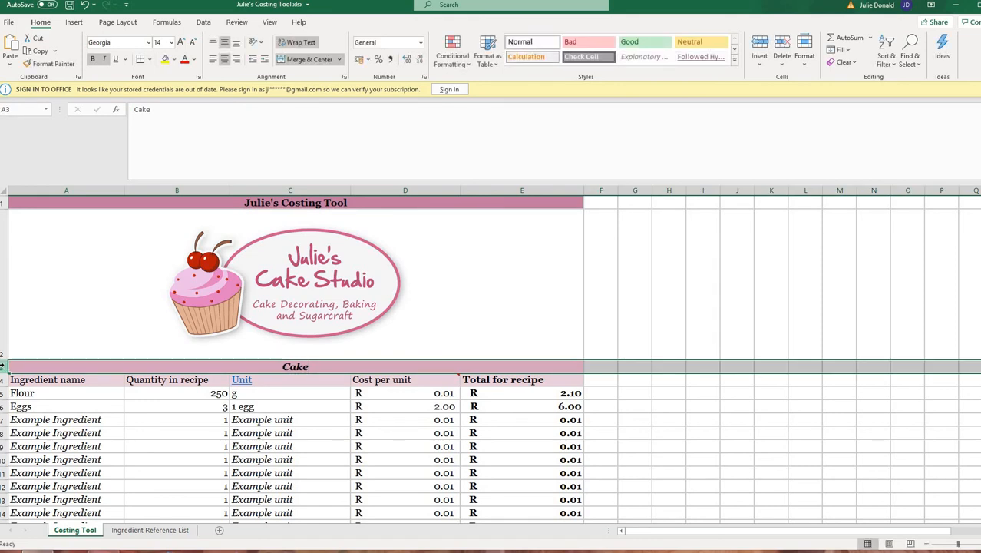
{"action": "left_click_drag", "start_coordinate": [3, 366], "coordinate": [18, 419]}
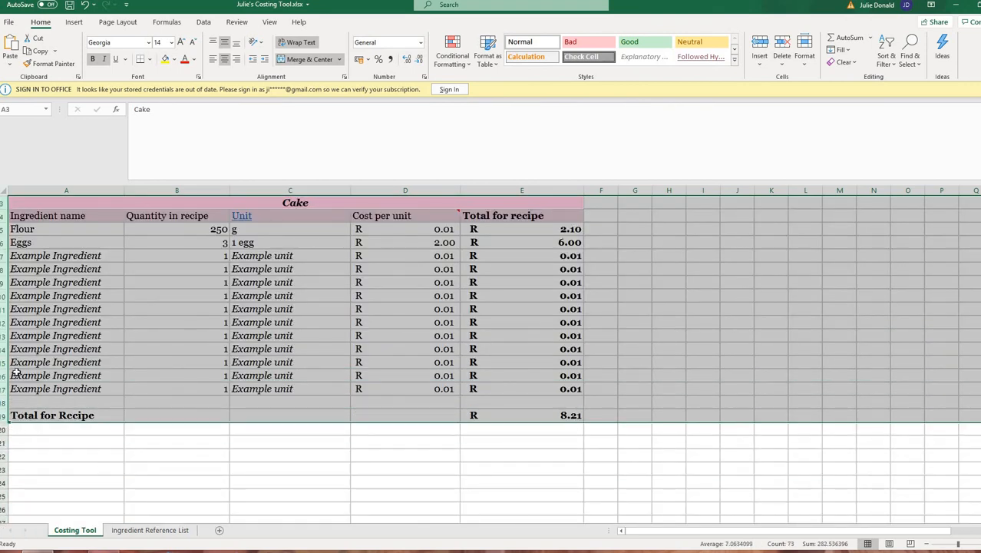
{"action": "right_click", "coordinate": [39, 345]}
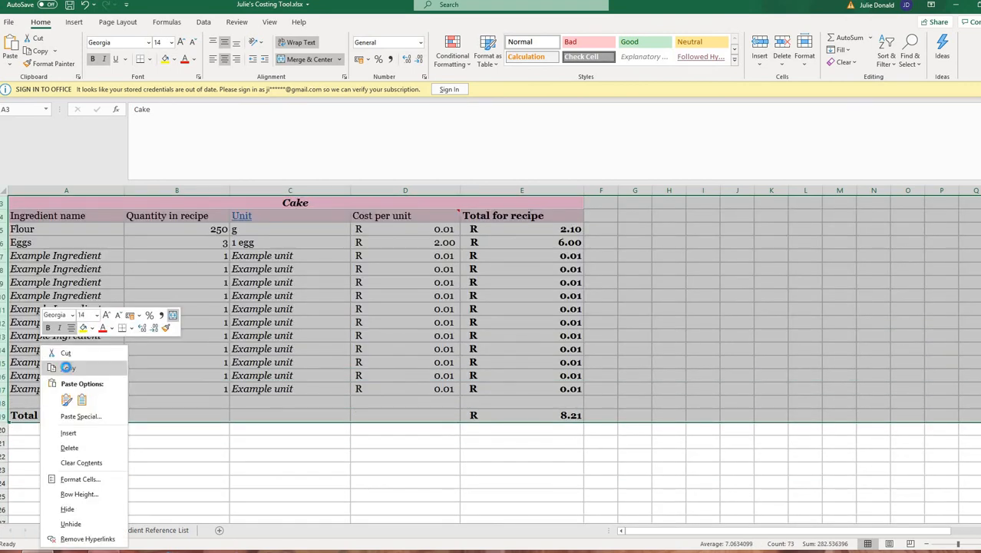
{"action": "left_click", "coordinate": [66, 368]}
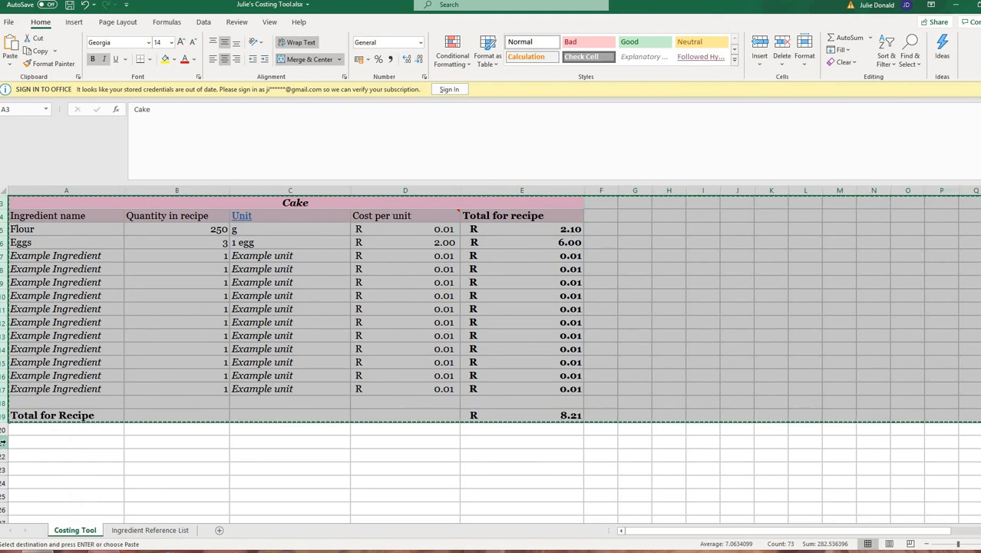
{"action": "right_click", "coordinate": [3, 443]}
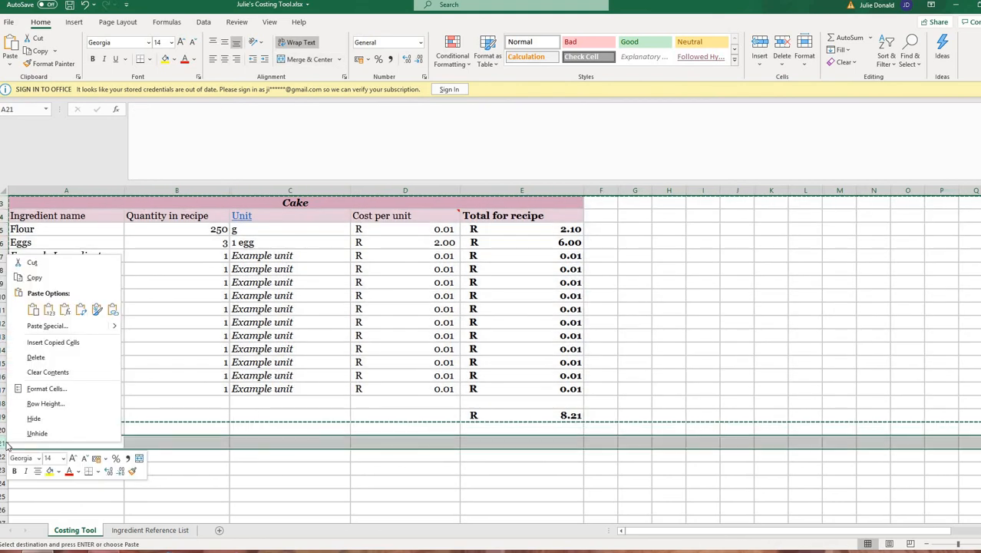
{"action": "left_click", "coordinate": [67, 344]}
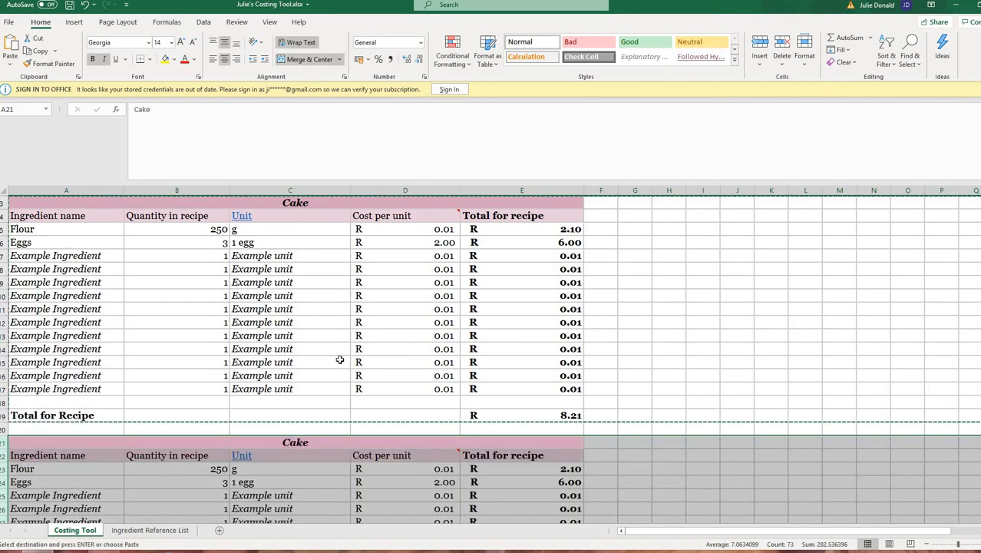
Step: Rename the heading of the duplicated recipe block in row 21 as Cookies
{"action": "scroll", "coordinate": [340, 359], "scroll_direction": "down", "scroll_amount": 1}
{"action": "left_click", "coordinate": [327, 400]}
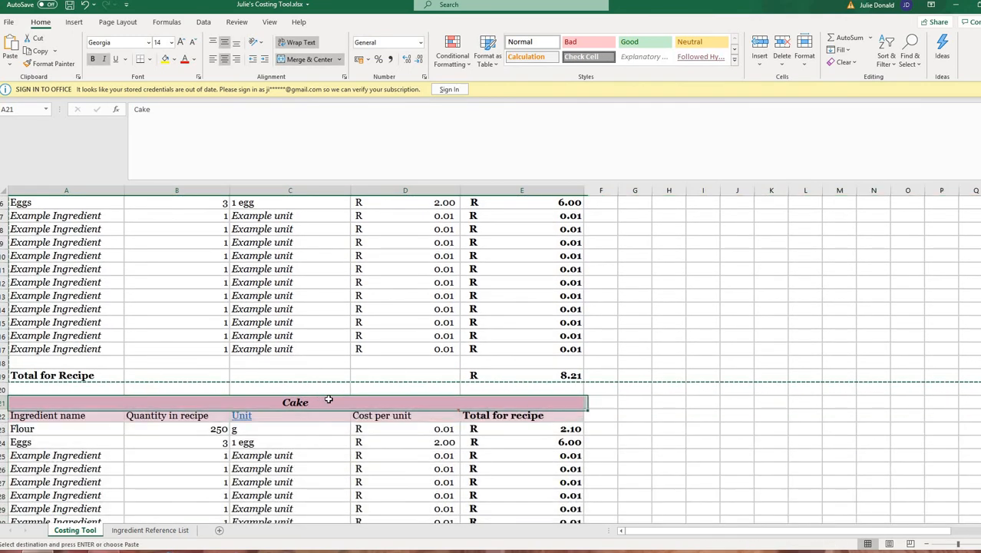
{"action": "type", "text": "Cookie"}
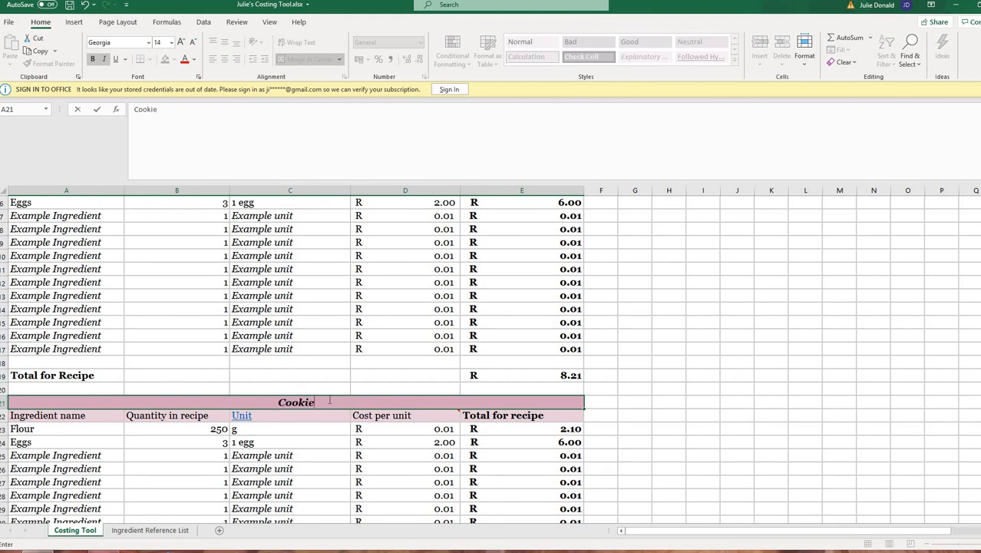
{"action": "type", "text": "s"}
{"action": "left_click", "coordinate": [669, 415]}
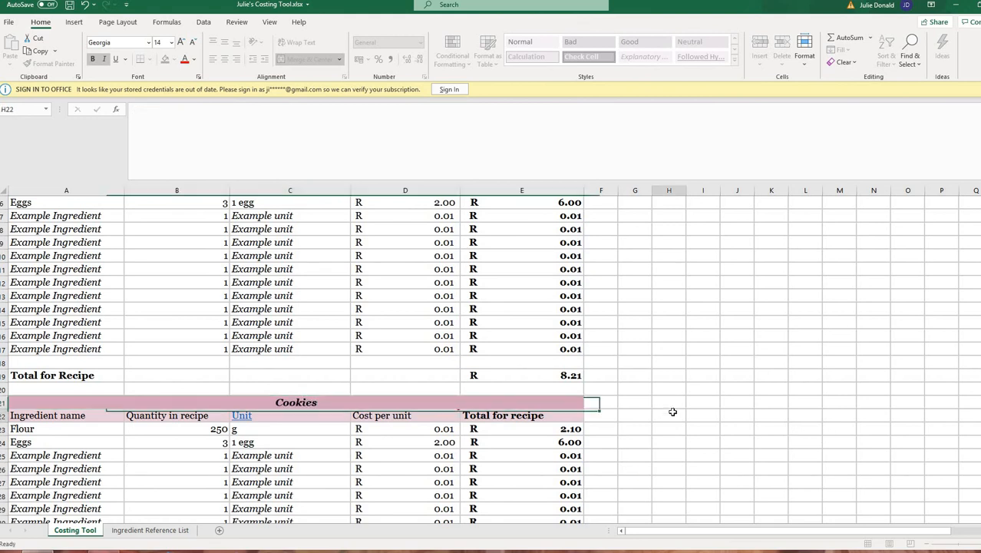
{"action": "scroll", "coordinate": [577, 451], "scroll_direction": "down", "scroll_amount": 3}
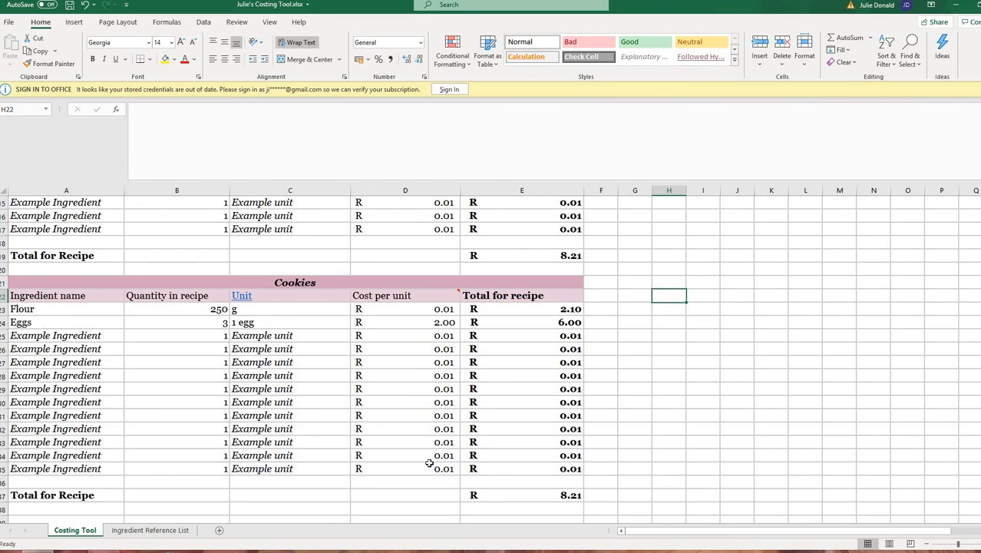
{"action": "scroll", "coordinate": [433, 274], "scroll_direction": "up", "scroll_amount": 2}
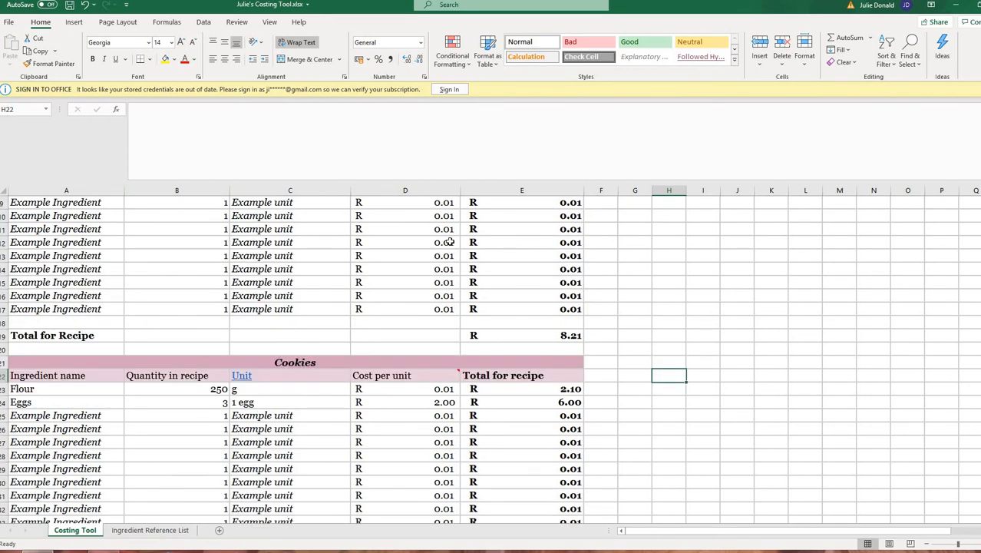
{"action": "scroll", "coordinate": [459, 258], "scroll_direction": "up", "scroll_amount": 3}
{"action": "scroll", "coordinate": [464, 250], "scroll_direction": "down", "scroll_amount": 3}
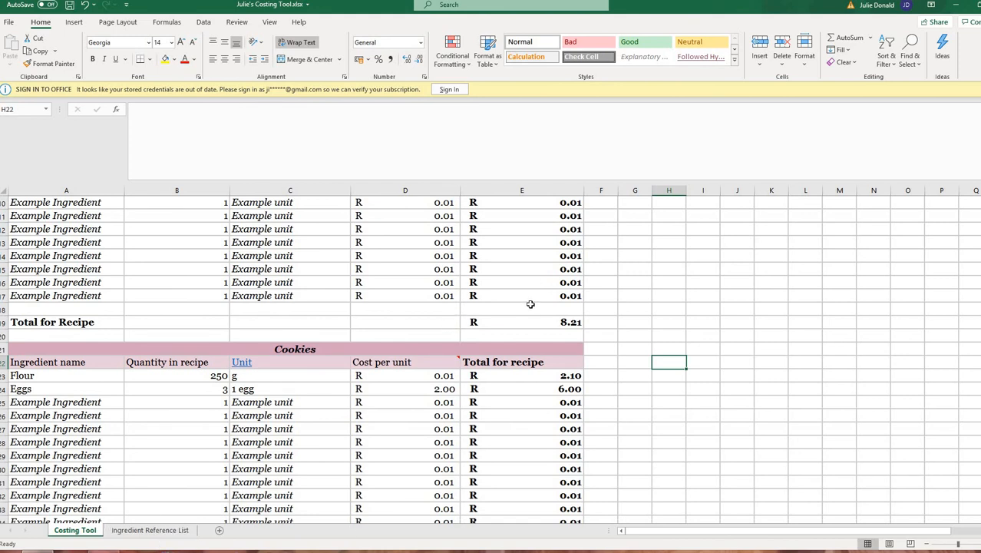
Step: On the Ingredient Reference List sheet, set the cost of flour to 30.00
{"action": "left_click", "coordinate": [139, 531]}
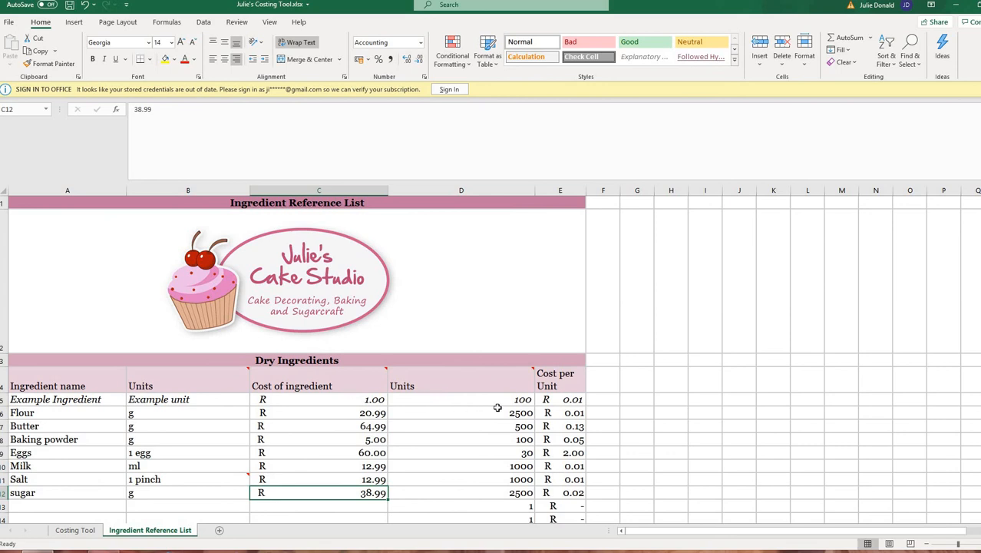
{"action": "left_click", "coordinate": [337, 417]}
{"action": "type", "text": "30.00"}
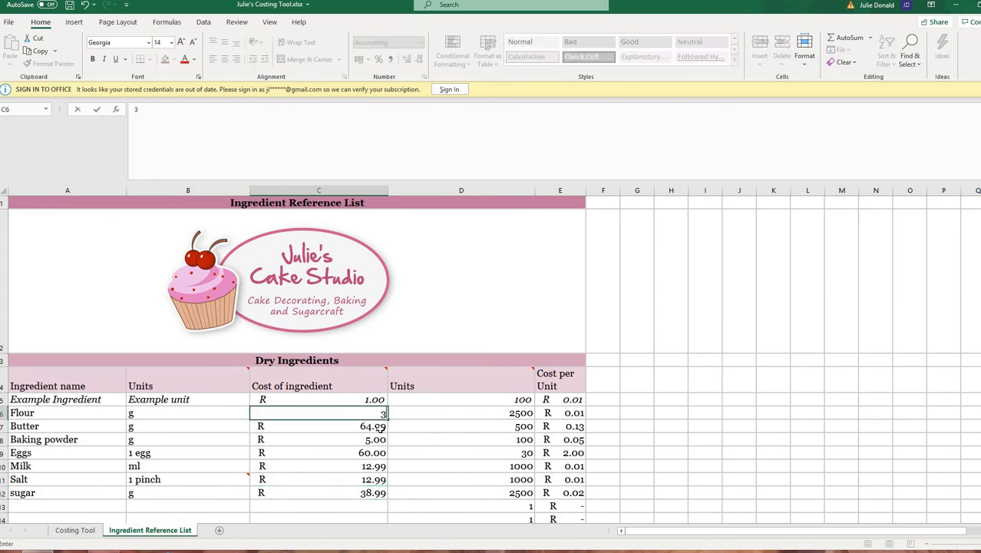
{"action": "left_click", "coordinate": [391, 401]}
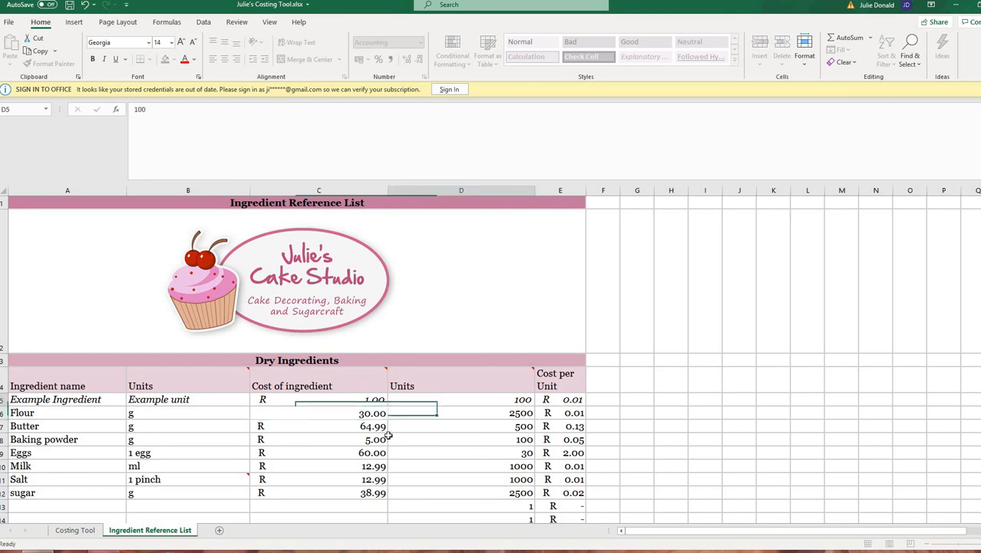
Step: Return to the Costing Tool sheet and check the first recipe's flour total in E5 and its Total for Recipe in E19
{"action": "left_click", "coordinate": [74, 530]}
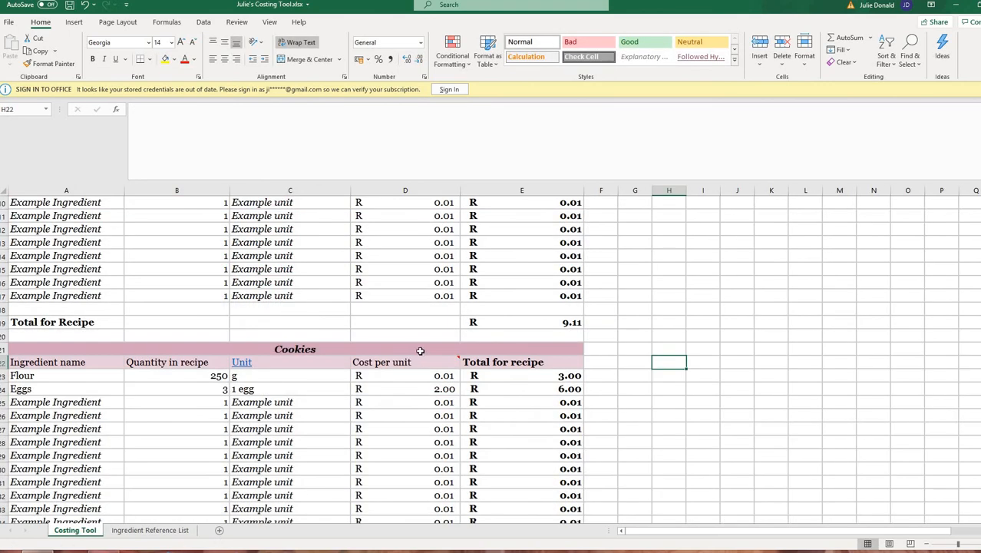
{"action": "scroll", "coordinate": [421, 351], "scroll_direction": "up", "scroll_amount": 2}
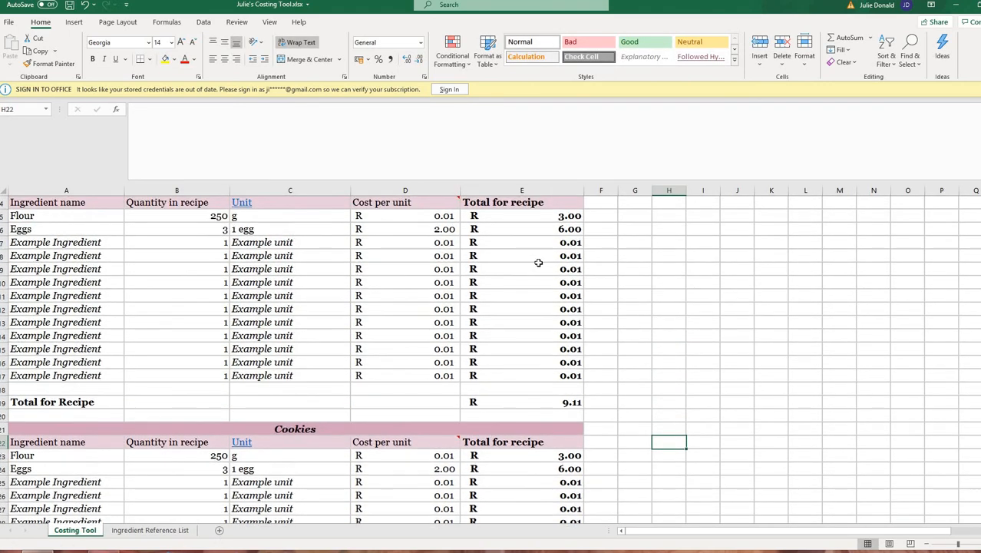
{"action": "left_click", "coordinate": [557, 219]}
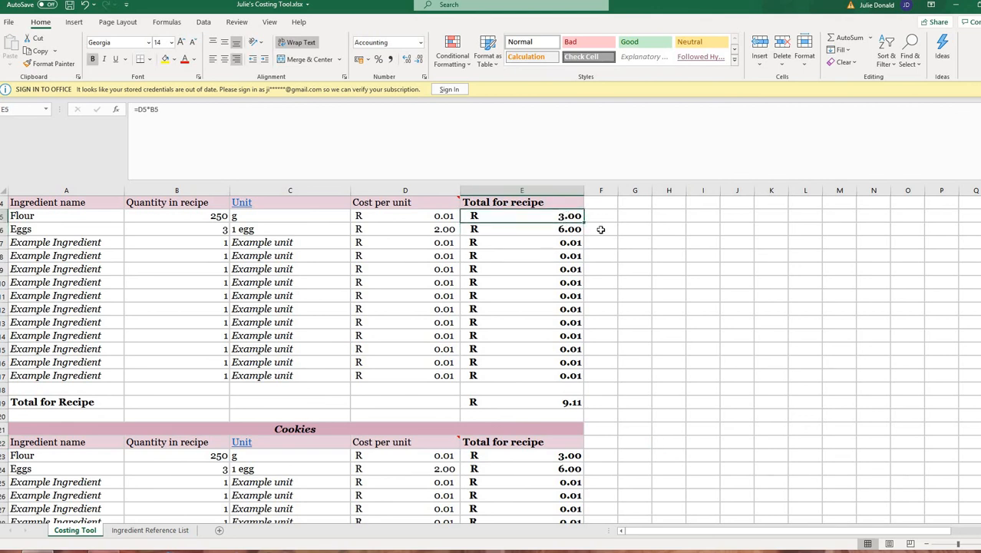
{"action": "left_click", "coordinate": [577, 401]}
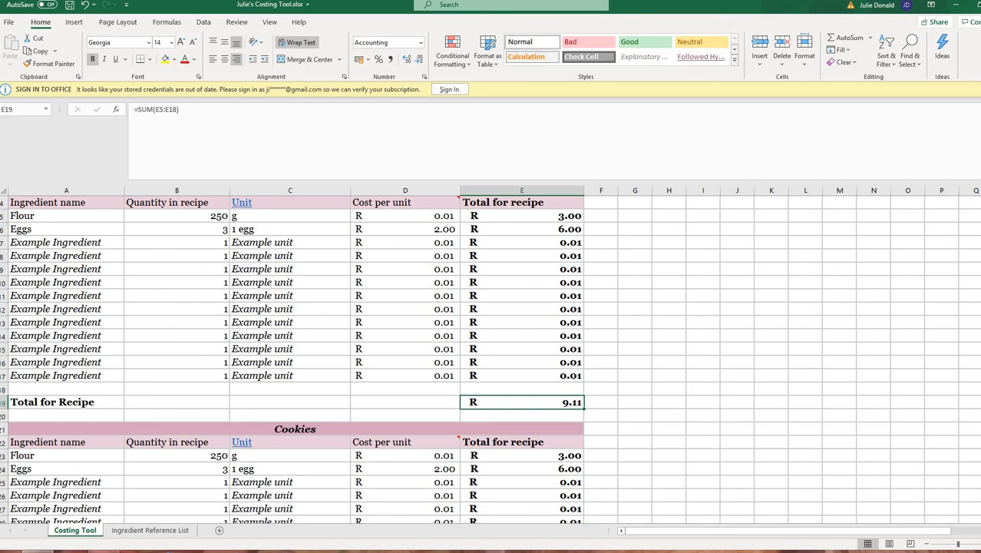
Step: Delete the unused Example Ingredient rows 7 to 17 from the Cake recipe
{"action": "left_click_drag", "start_coordinate": [4, 242], "coordinate": [4, 376]}
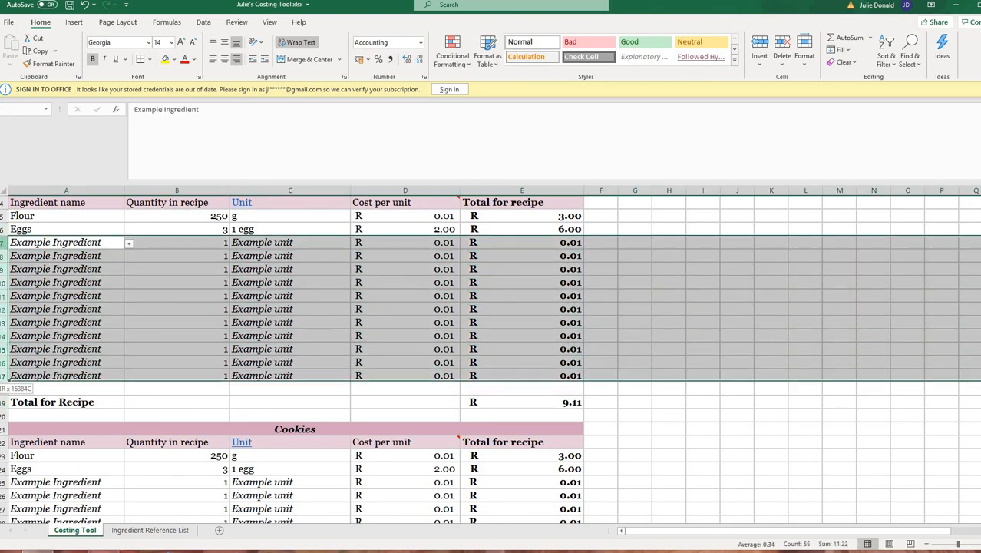
{"action": "right_click", "coordinate": [49, 330]}
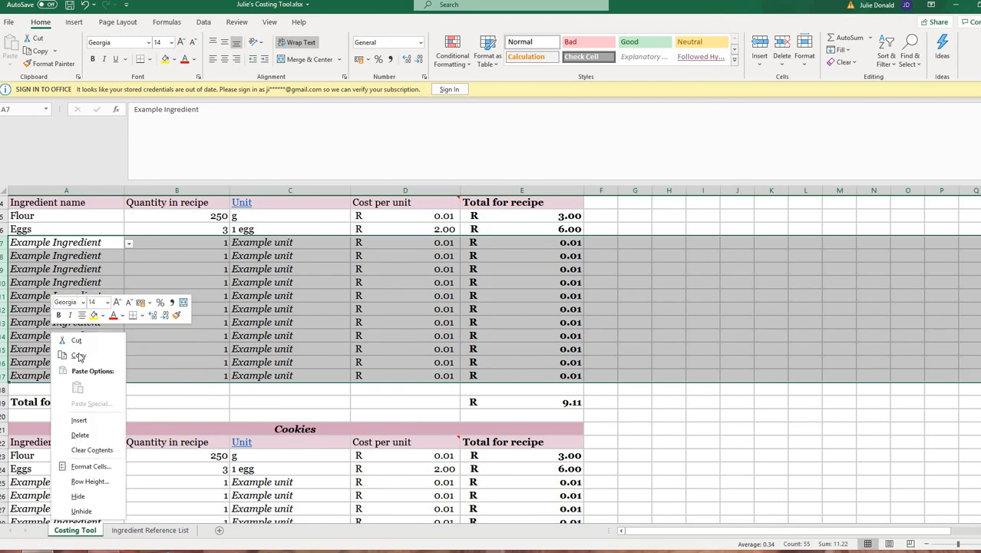
{"action": "left_click", "coordinate": [82, 434]}
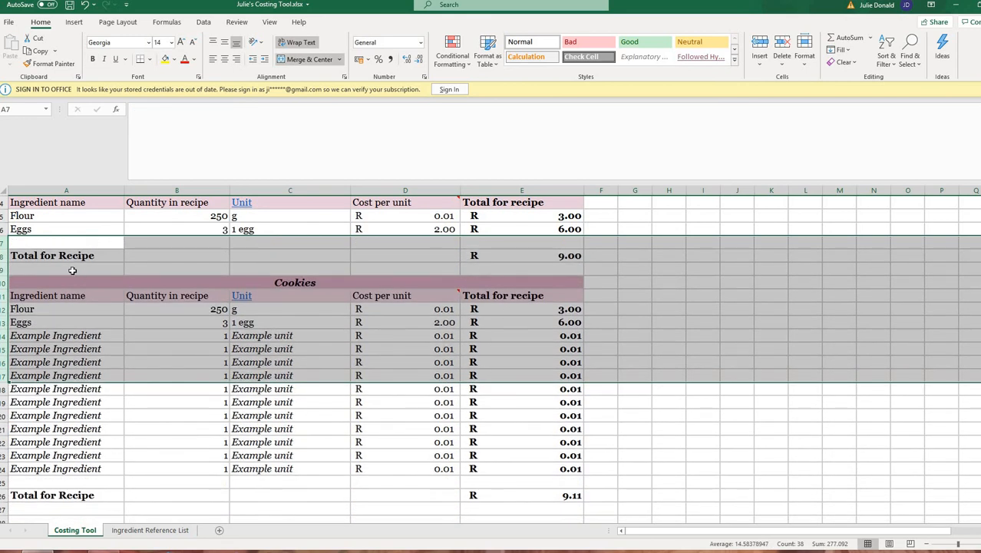
{"action": "left_click", "coordinate": [564, 268]}
{"action": "scroll", "coordinate": [125, 386], "scroll_direction": "up", "scroll_amount": 2}
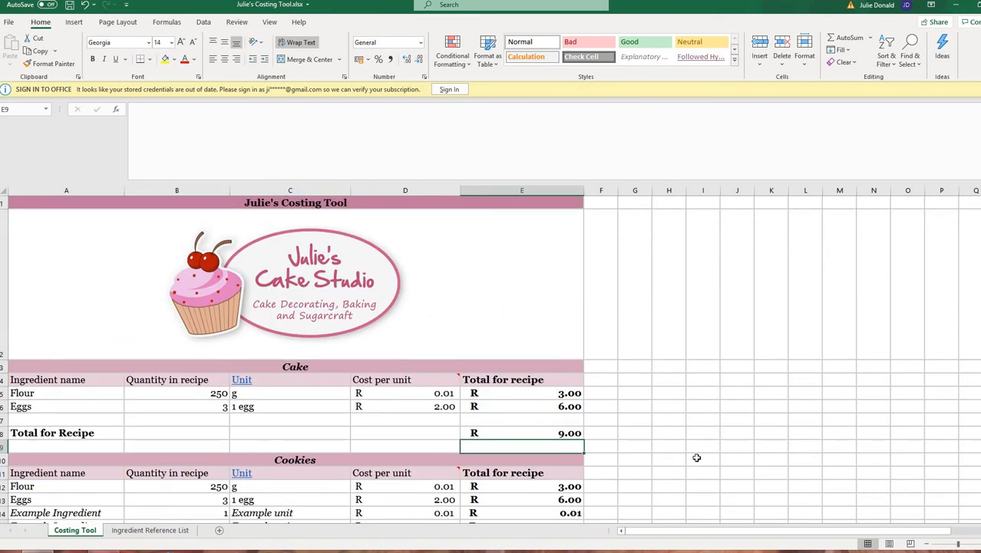
{"action": "scroll", "coordinate": [700, 451], "scroll_direction": "down", "scroll_amount": 2}
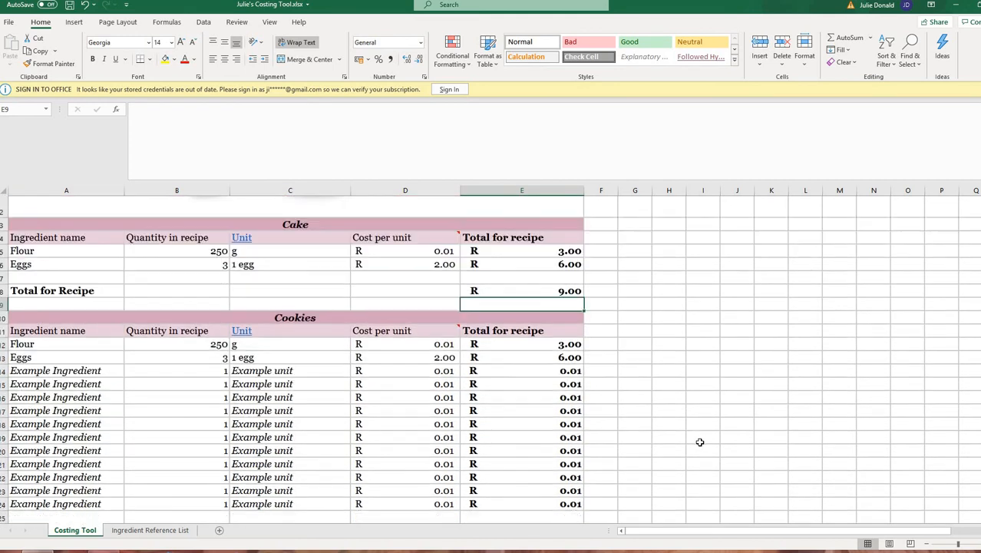